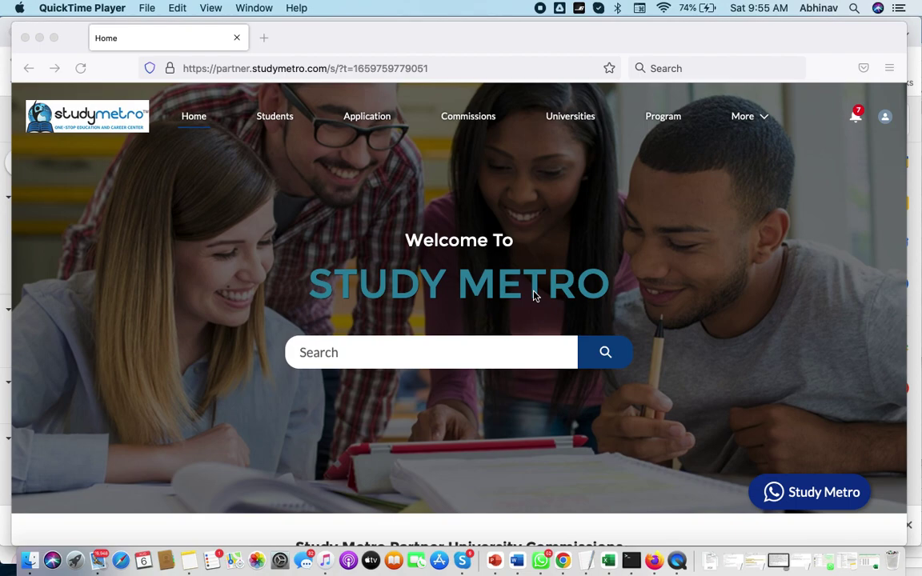
# Step: Bring Firefox forward and open the Students list of 34 records
pyautogui.click(280, 128)
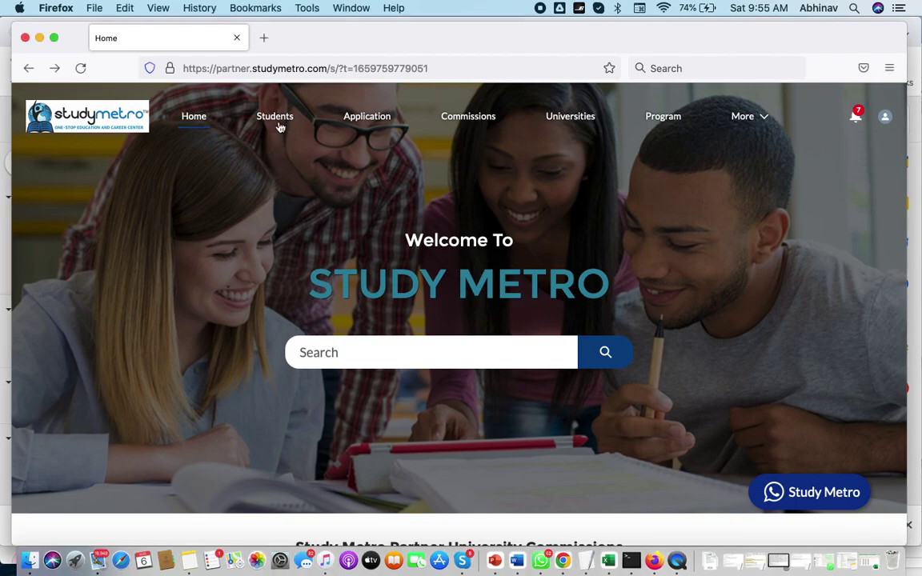
pyautogui.click(272, 117)
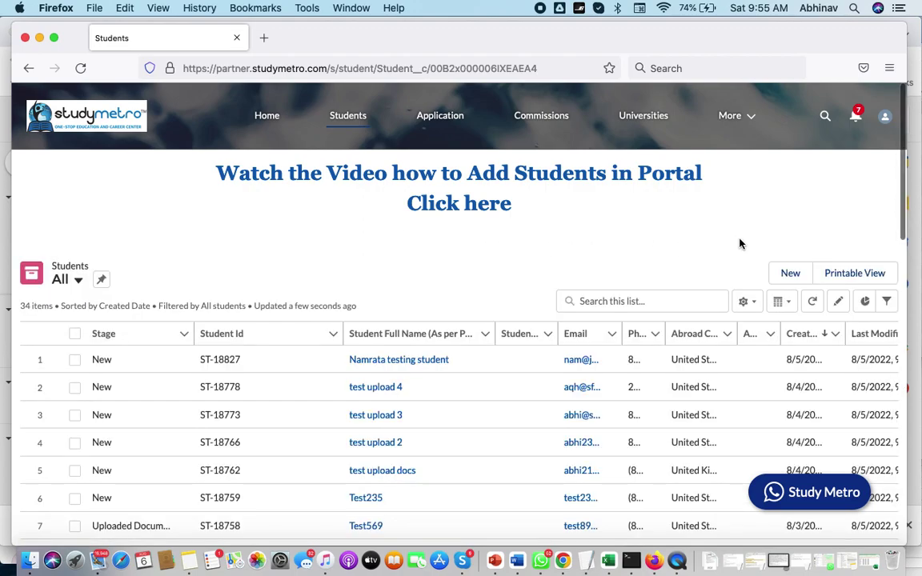
# Step: Start a new student record named test taj and enter its email and phone number
pyautogui.click(788, 274)
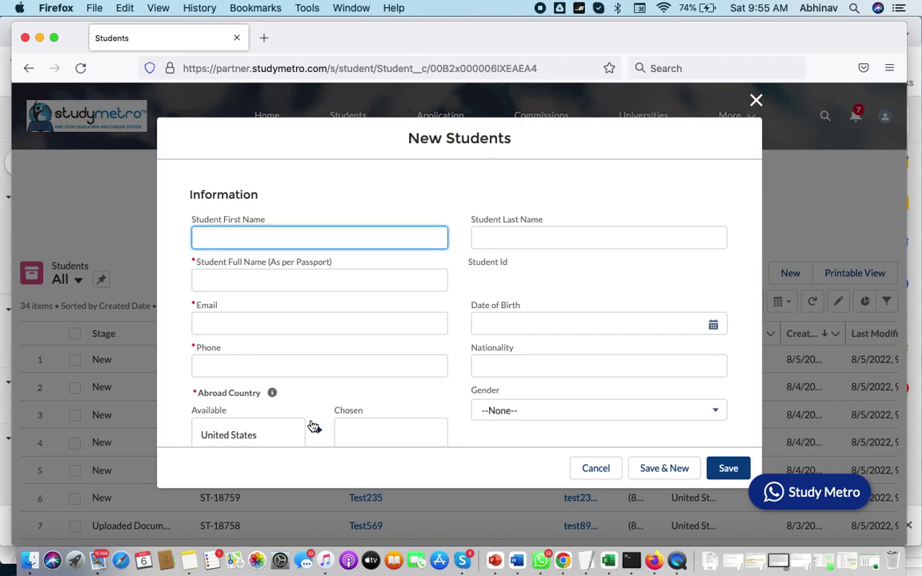
pyautogui.scroll(-3, 309, 408)
pyautogui.scroll(3, 309, 410)
pyautogui.click(242, 280)
pyautogui.write('test kjk')
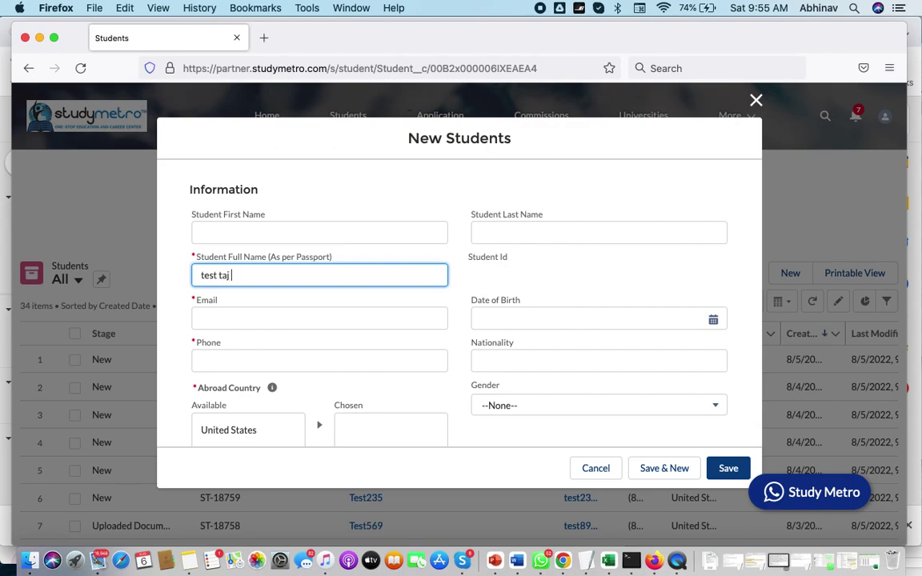
pyautogui.click(221, 320)
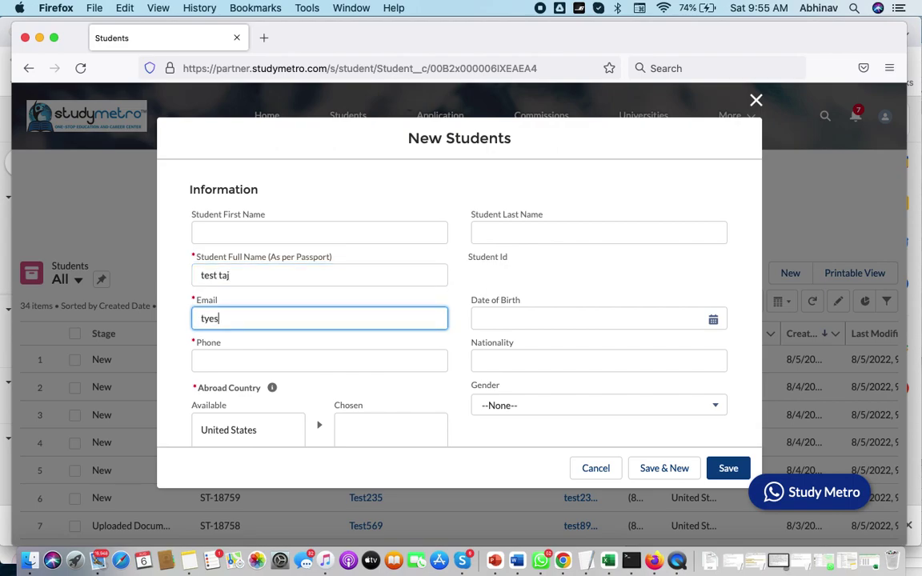
pyautogui.click(214, 357)
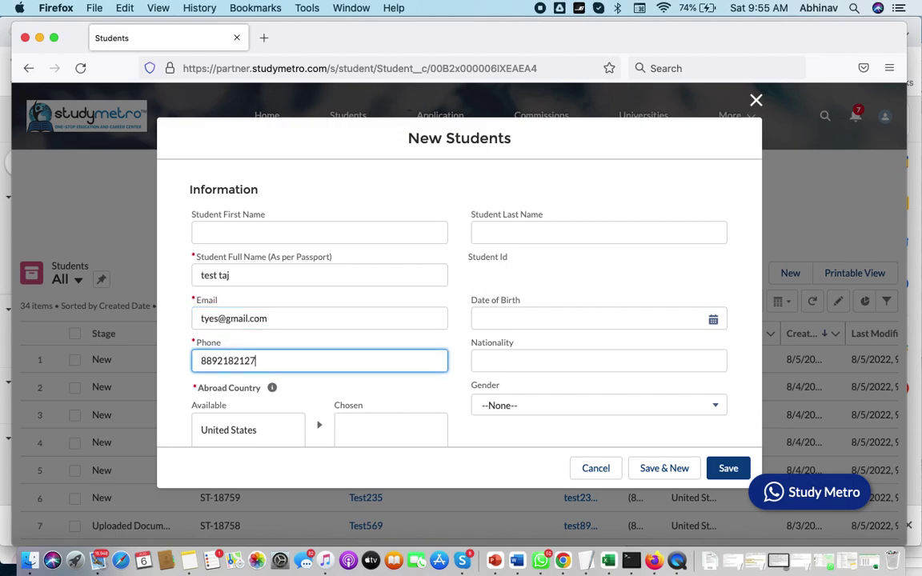
# Step: Move United States into the chosen abroad countries and save the student
pyautogui.scroll(-3, 229, 325)
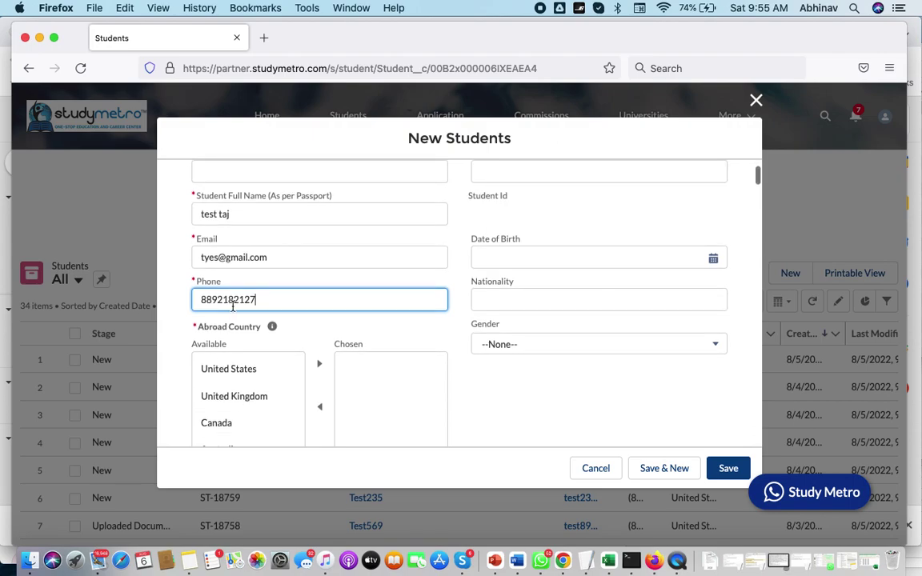
pyautogui.scroll(-3, 304, 327)
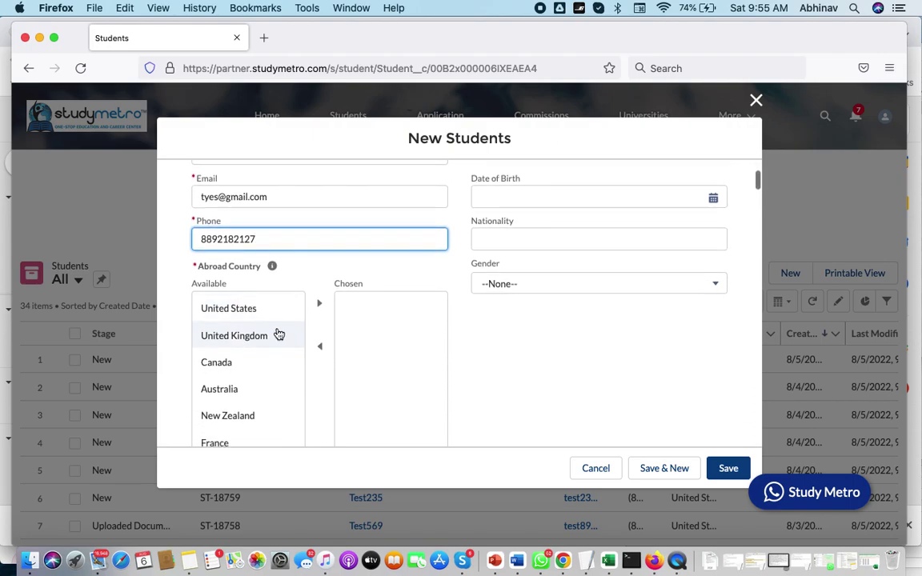
pyautogui.click(257, 312)
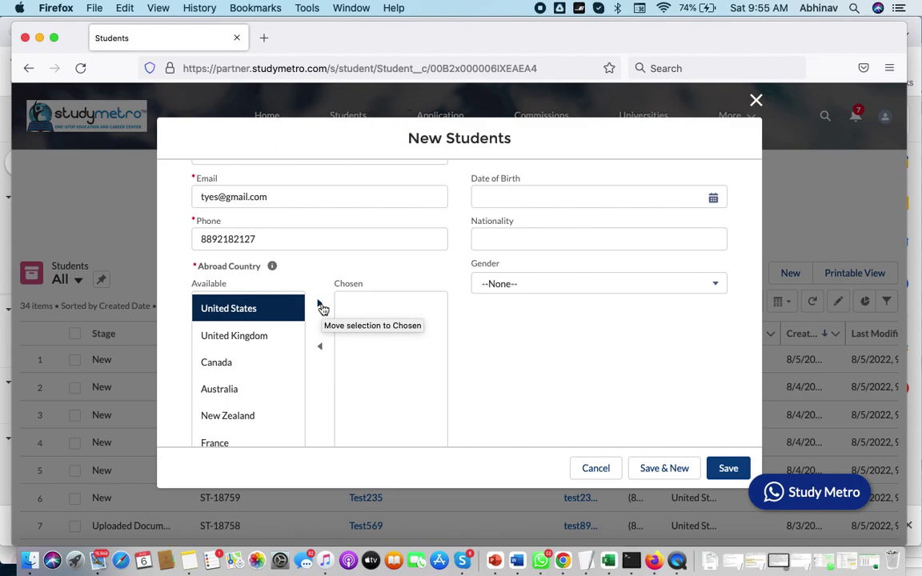
pyautogui.click(321, 306)
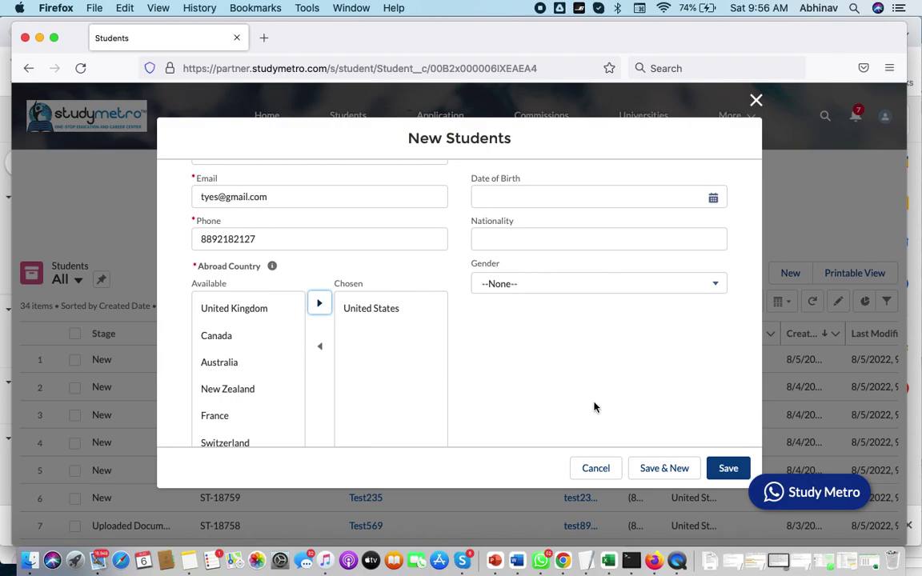
pyautogui.click(726, 475)
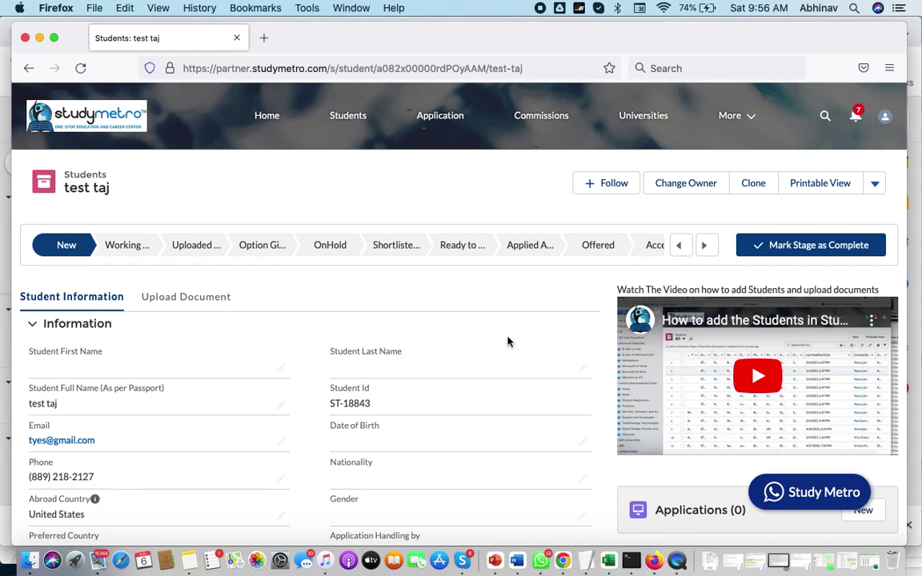
# Step: Review the saved record and its Chatter welcome posts, then go to Upload Document
pyautogui.scroll(-10, 507, 342)
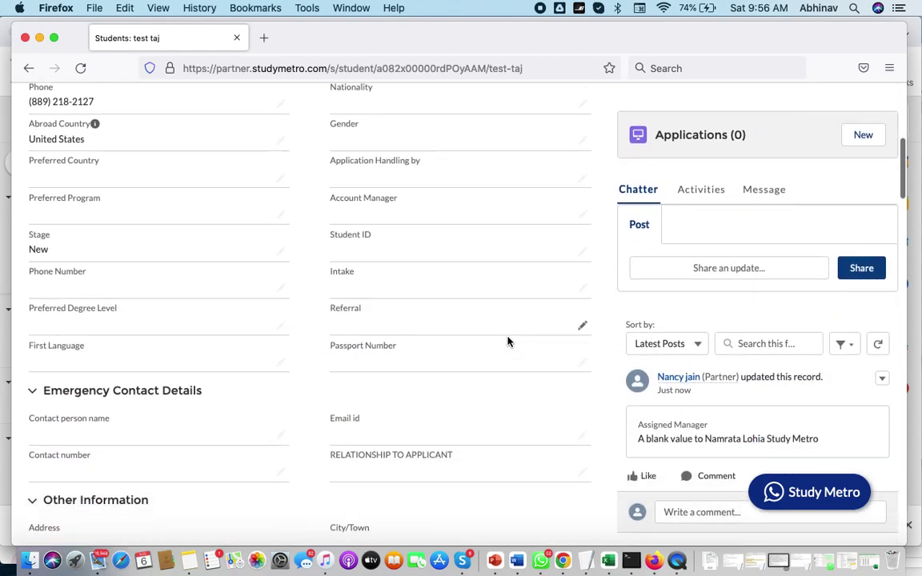
pyautogui.scroll(-8, 508, 342)
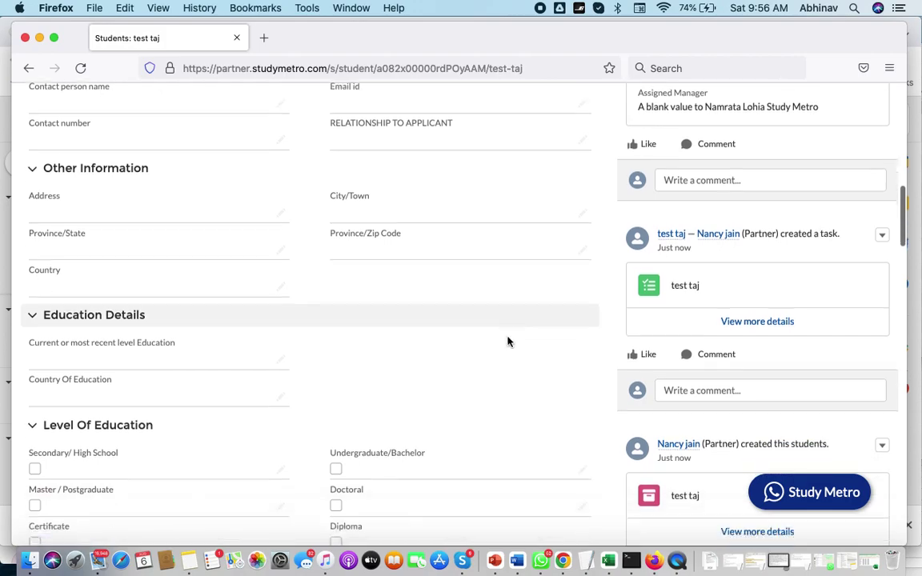
pyautogui.scroll(-18, 509, 342)
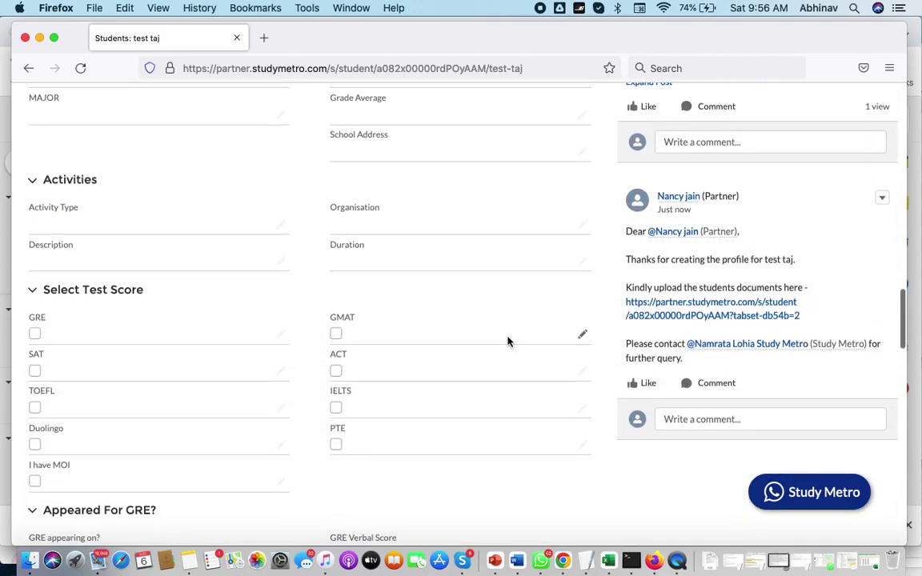
pyautogui.scroll(-1, 508, 342)
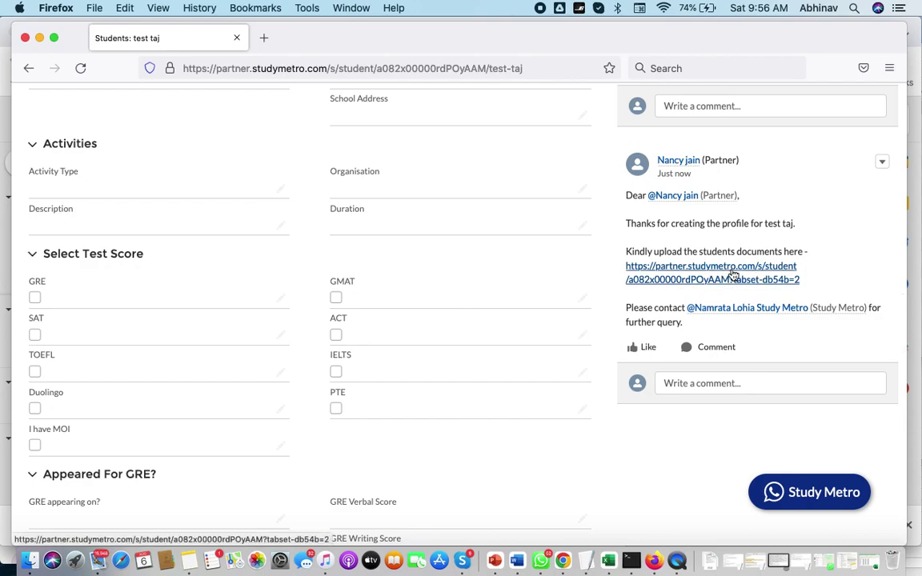
pyautogui.scroll(15, 454, 392)
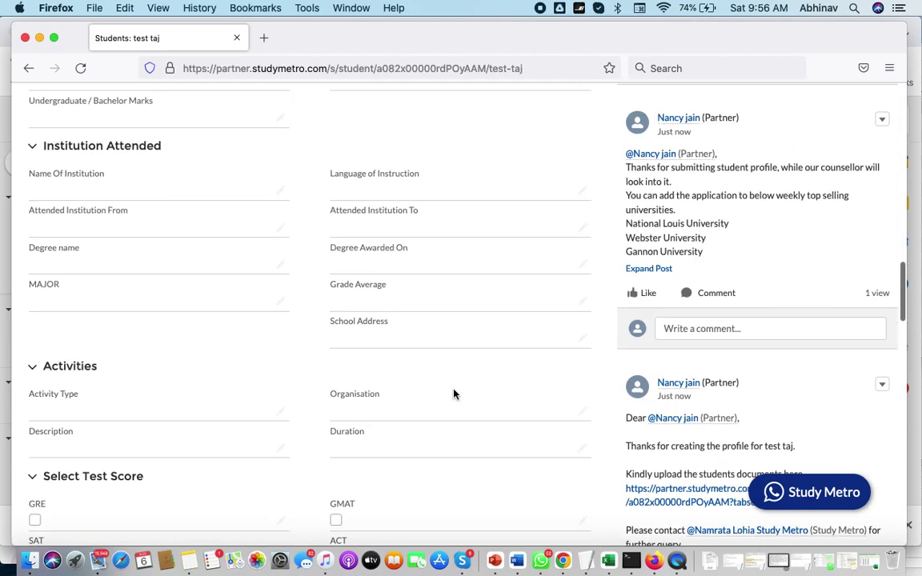
pyautogui.scroll(10, 455, 393)
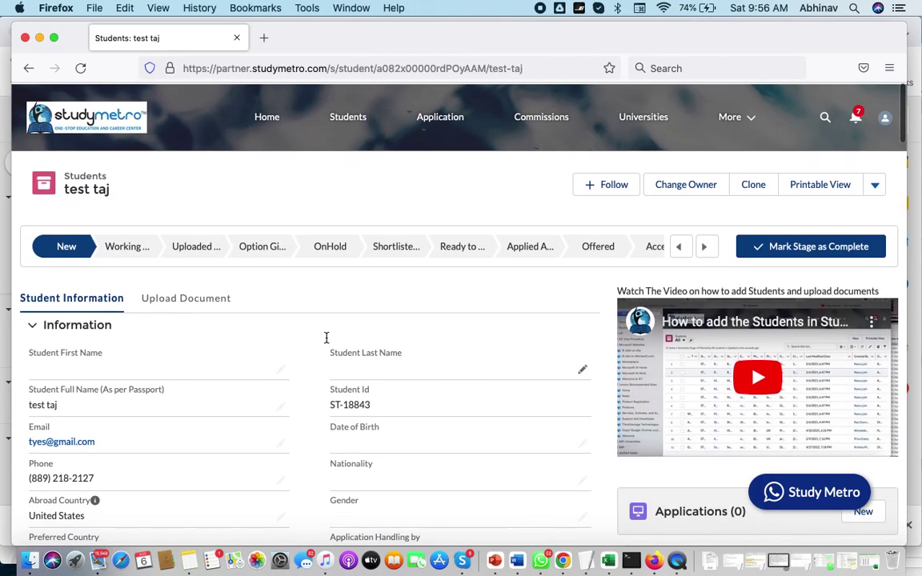
pyautogui.click(212, 303)
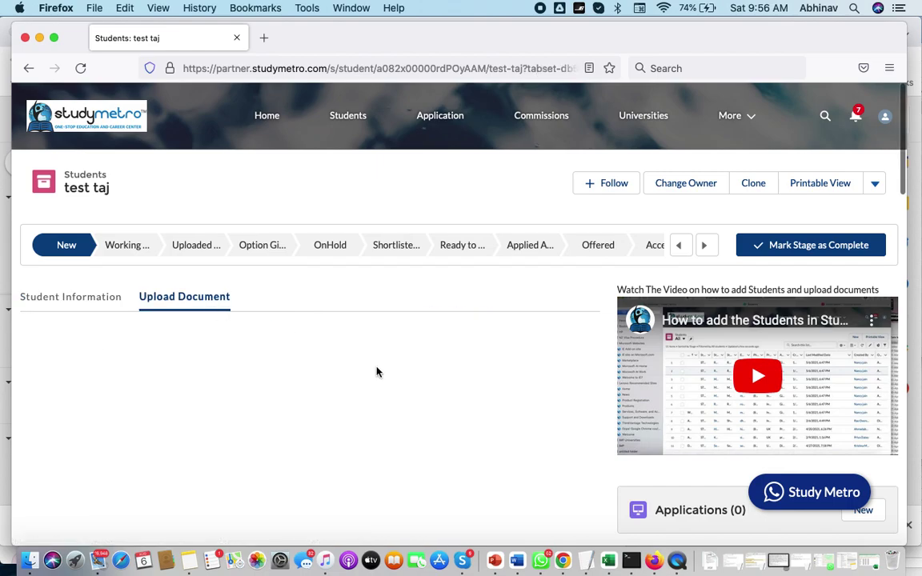
# Step: Continue to the document checklist and tick Resume/CV and Passport for upload
pyautogui.scroll(-4, 433, 410)
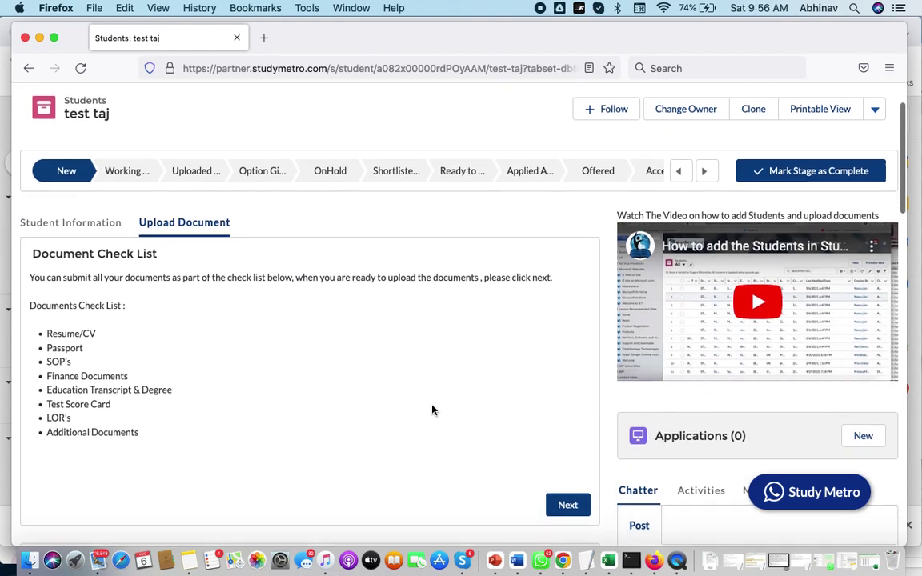
pyautogui.scroll(-1, 432, 410)
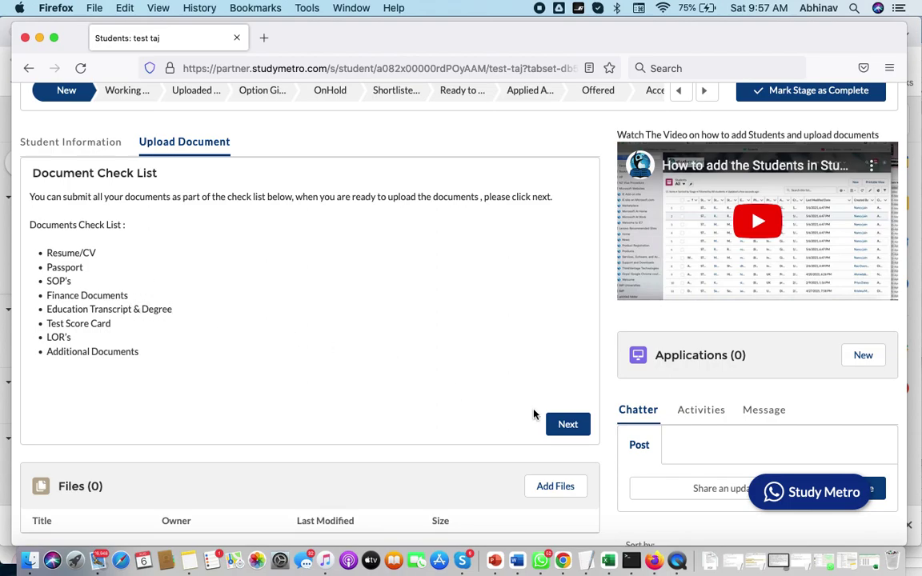
pyautogui.click(577, 427)
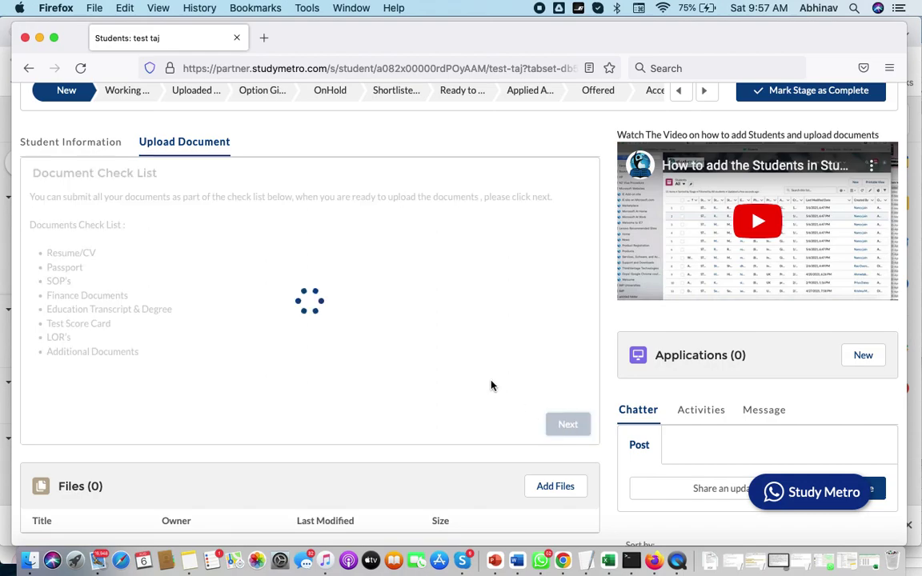
pyautogui.click(37, 219)
pyautogui.click(39, 243)
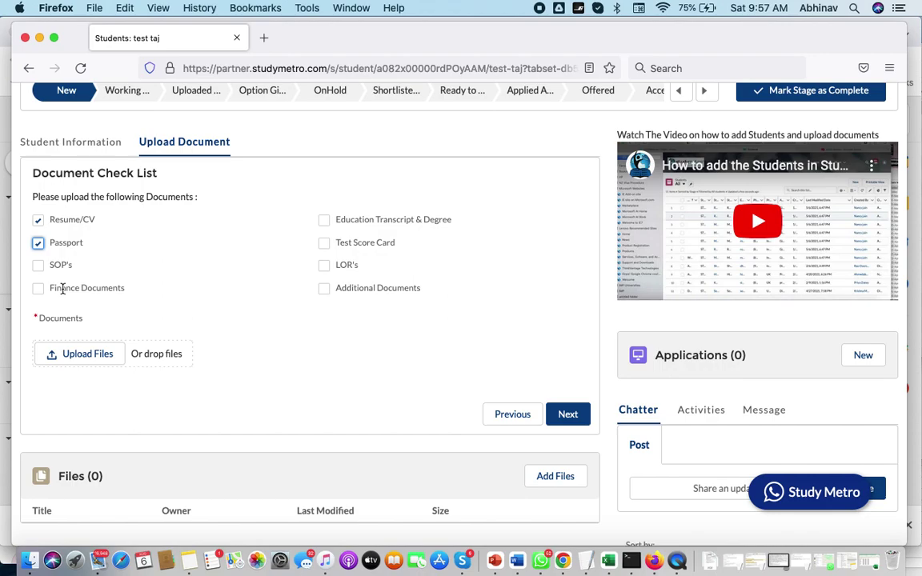
pyautogui.click(76, 354)
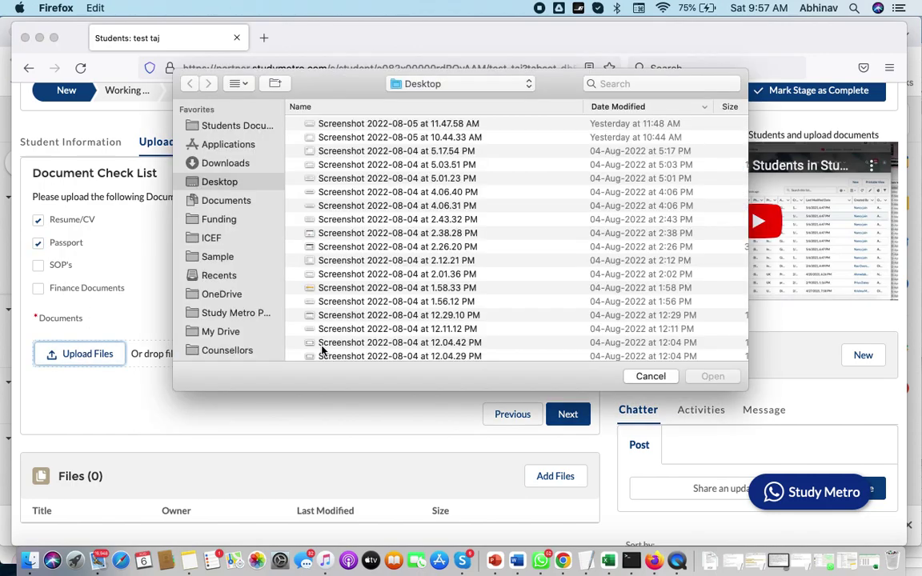
# Step: Find the resume PDF by searching 'resume' and upload it to the checklist
pyautogui.scroll(-10, 422, 276)
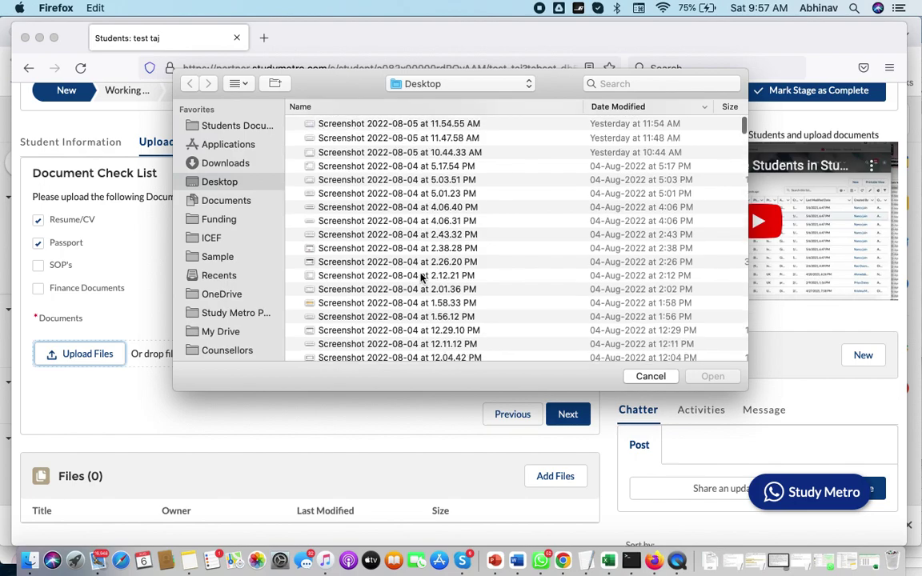
pyautogui.scroll(-5, 422, 277)
pyautogui.click(650, 84)
pyautogui.write('rs')
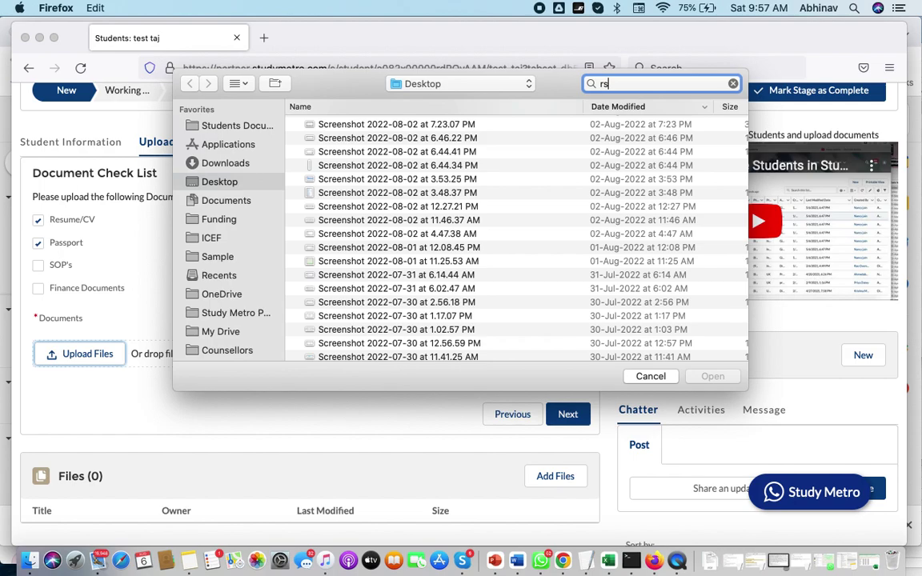
pyautogui.press('BackSpace')
pyautogui.write('esume')
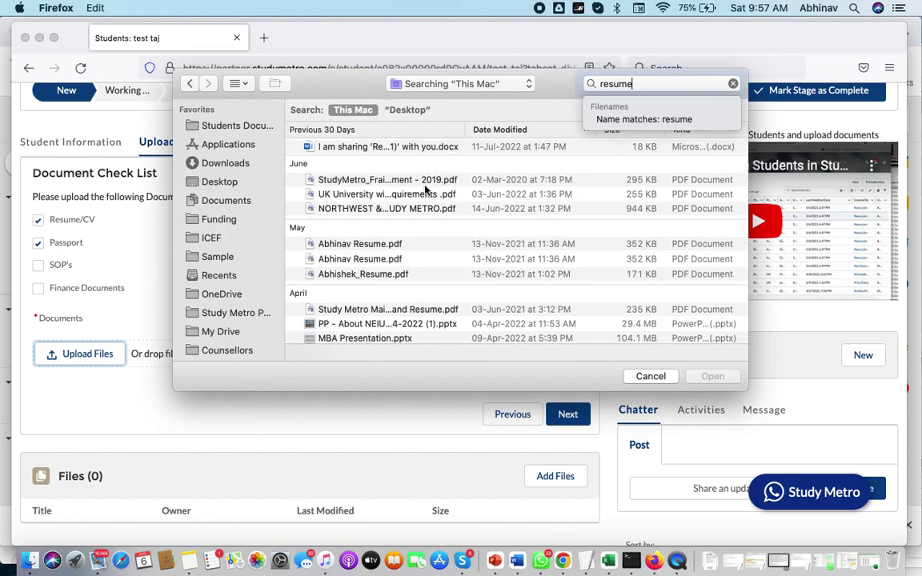
pyautogui.click(369, 258)
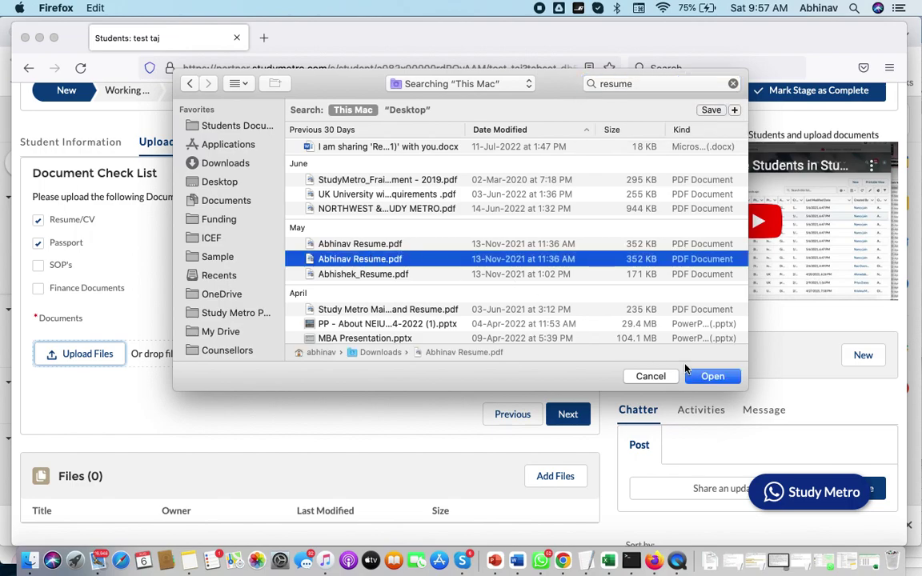
pyautogui.click(718, 377)
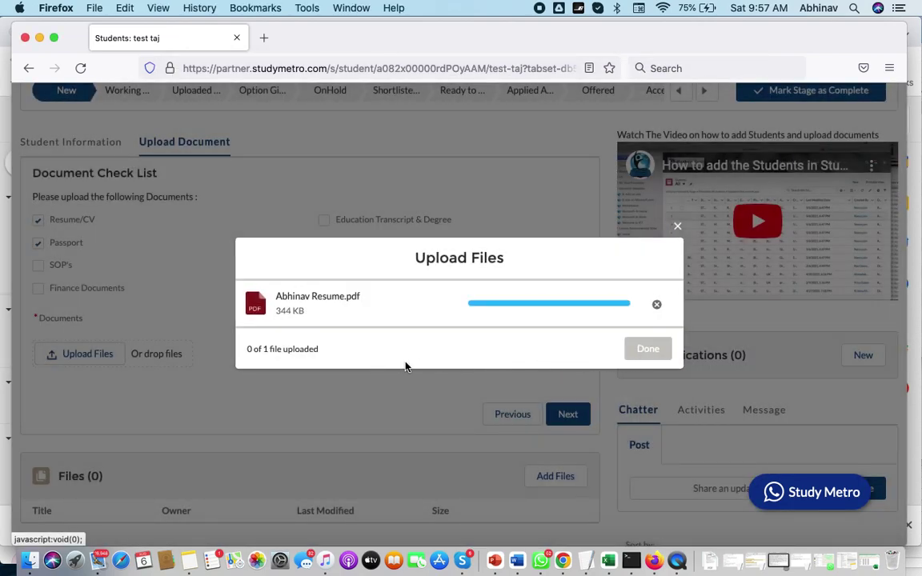
pyautogui.click(634, 350)
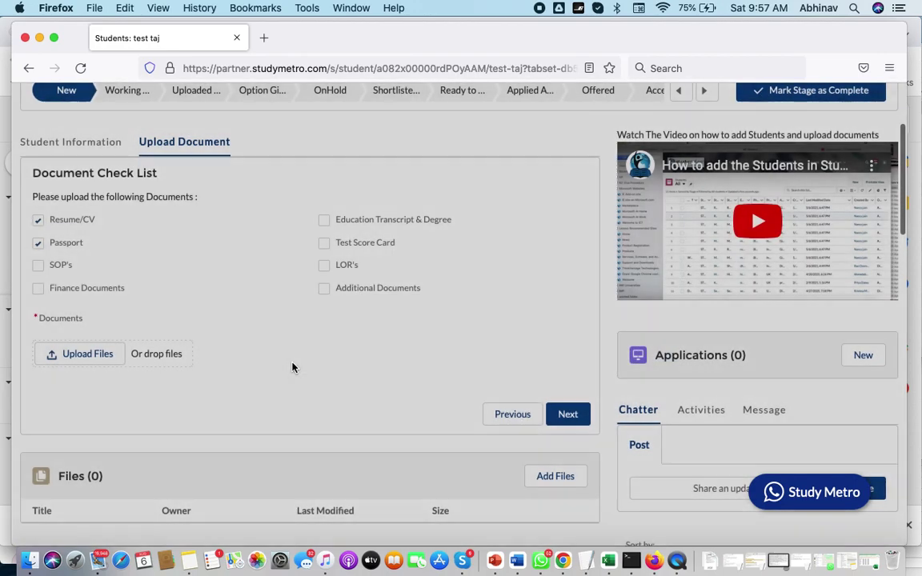
pyautogui.click(94, 360)
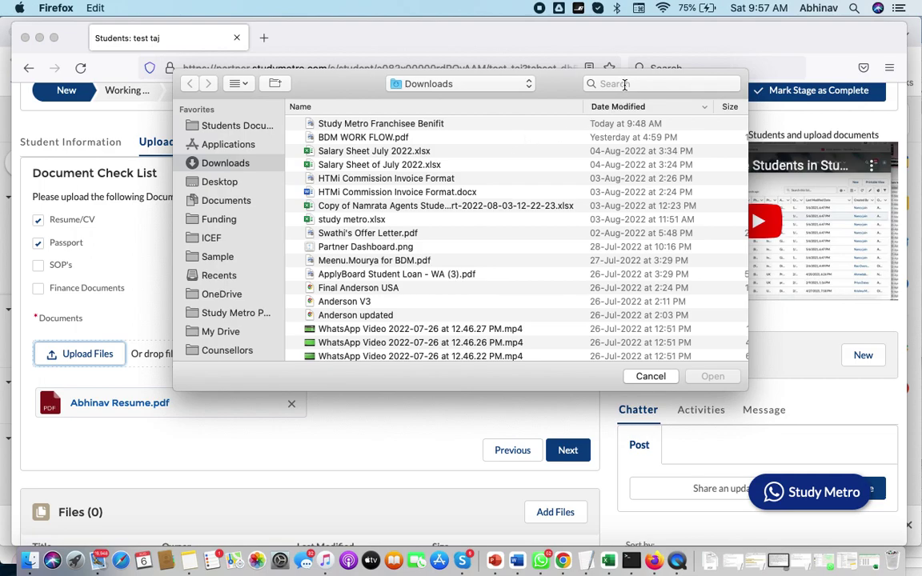
# Step: Find the passport .jpeg by searching 'passport', upload it, and move past the checklist
pyautogui.click(625, 84)
pyautogui.write('pass')
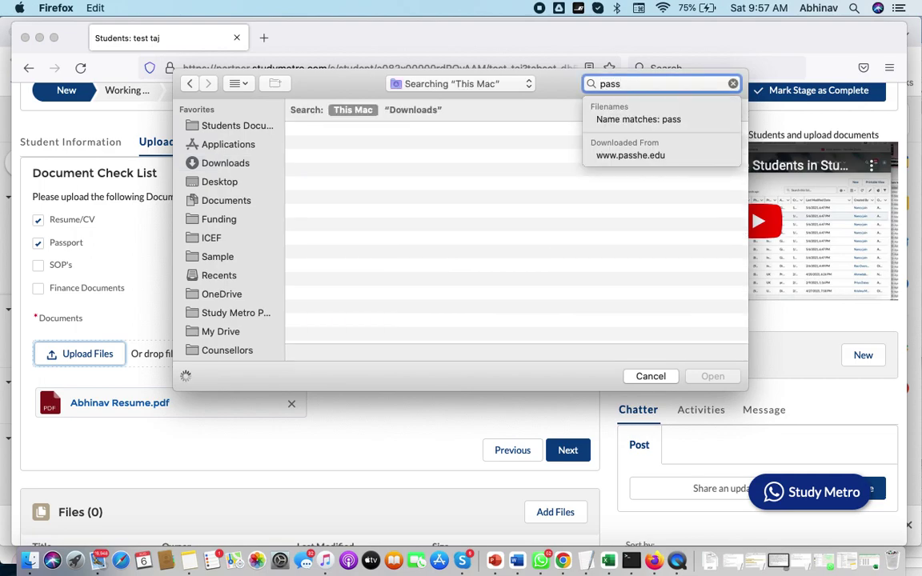
pyautogui.write('port')
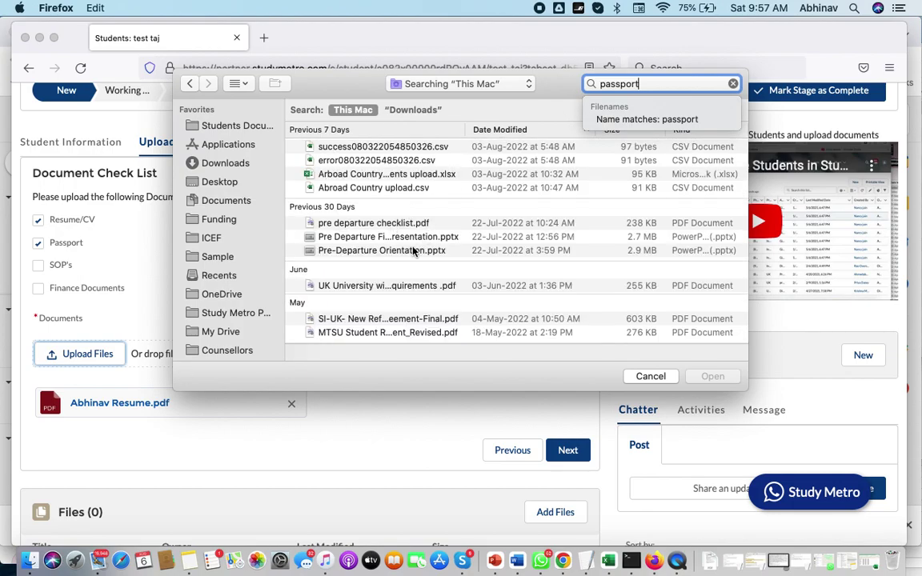
pyautogui.scroll(-5, 376, 276)
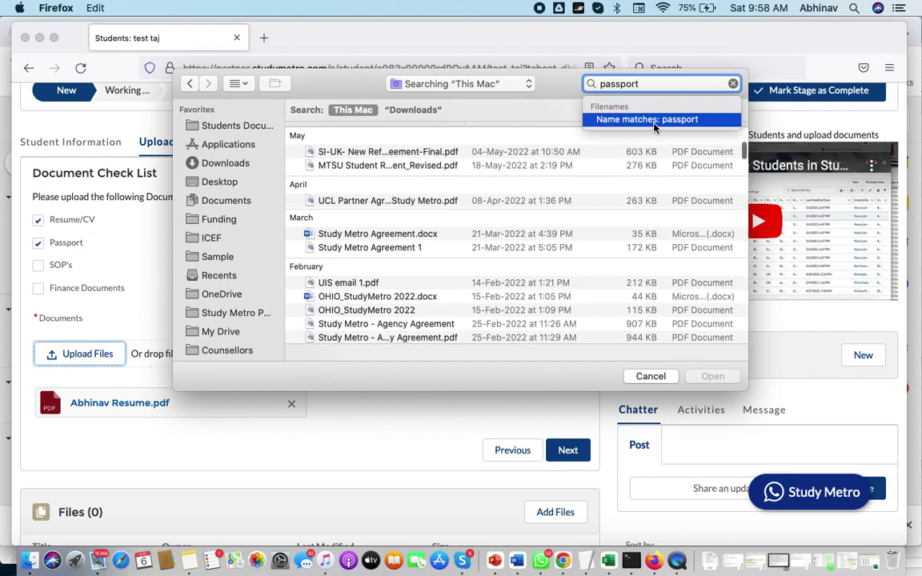
pyautogui.click(616, 119)
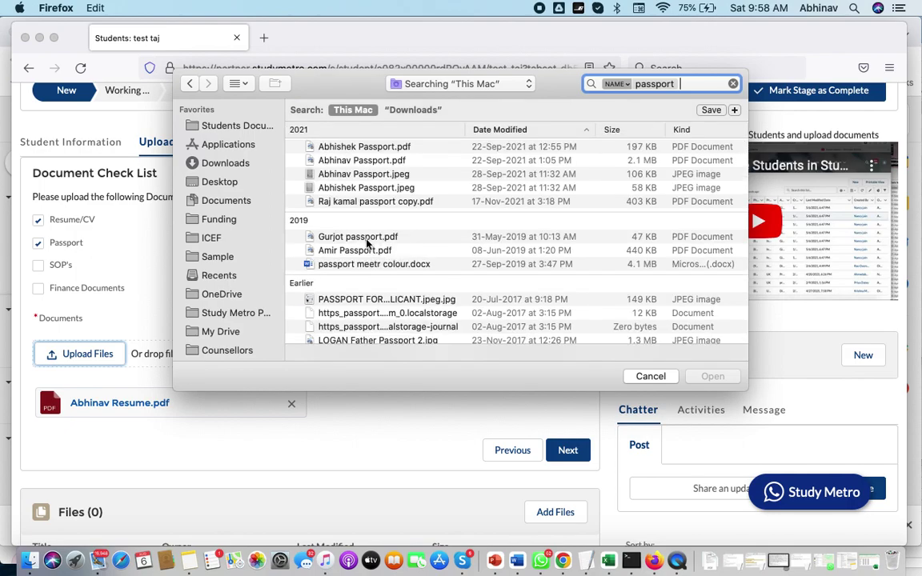
pyautogui.click(341, 187)
pyautogui.click(713, 377)
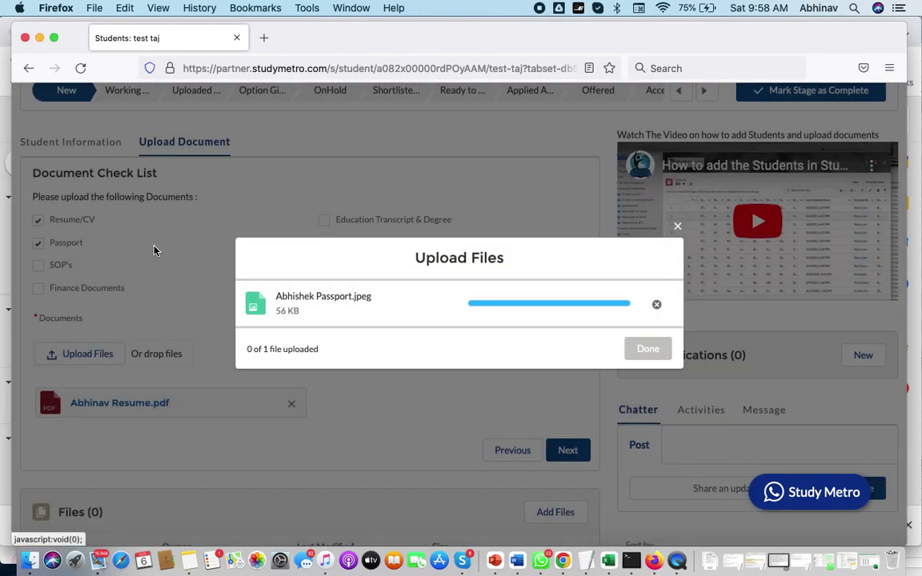
pyautogui.click(645, 349)
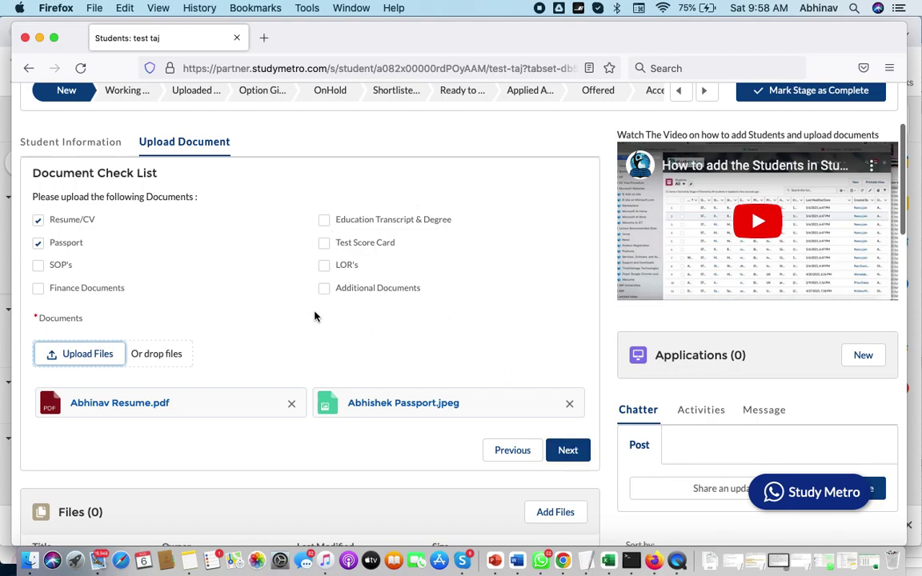
pyautogui.click(565, 451)
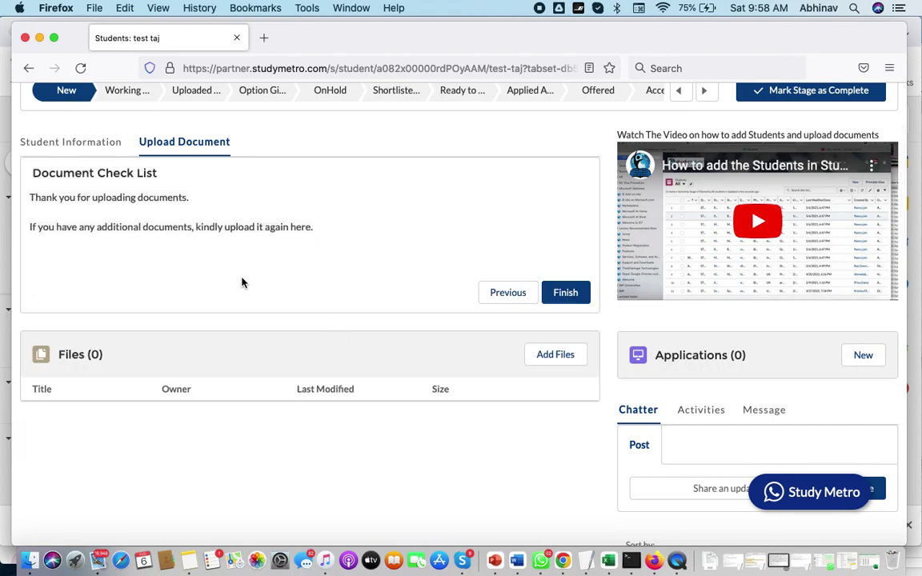
# Step: Submit the uploads, confirm Files lists passport and resume, and tick SOP's
pyautogui.scroll(2, 138, 252)
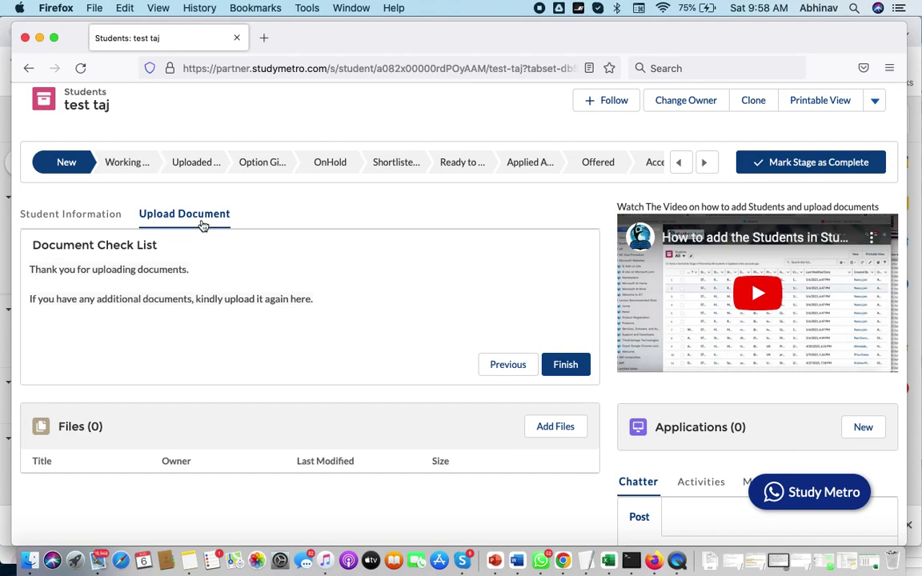
pyautogui.click(566, 365)
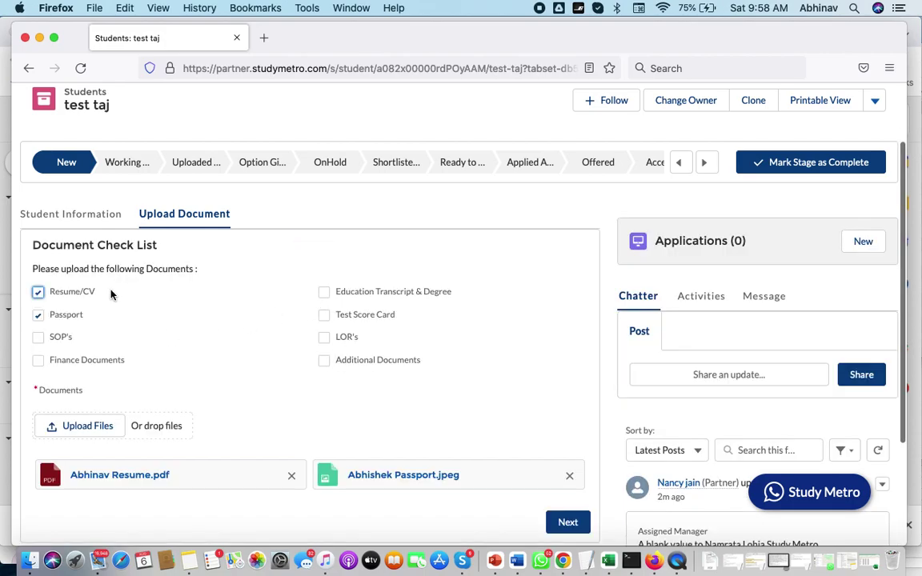
pyautogui.scroll(-2, 110, 249)
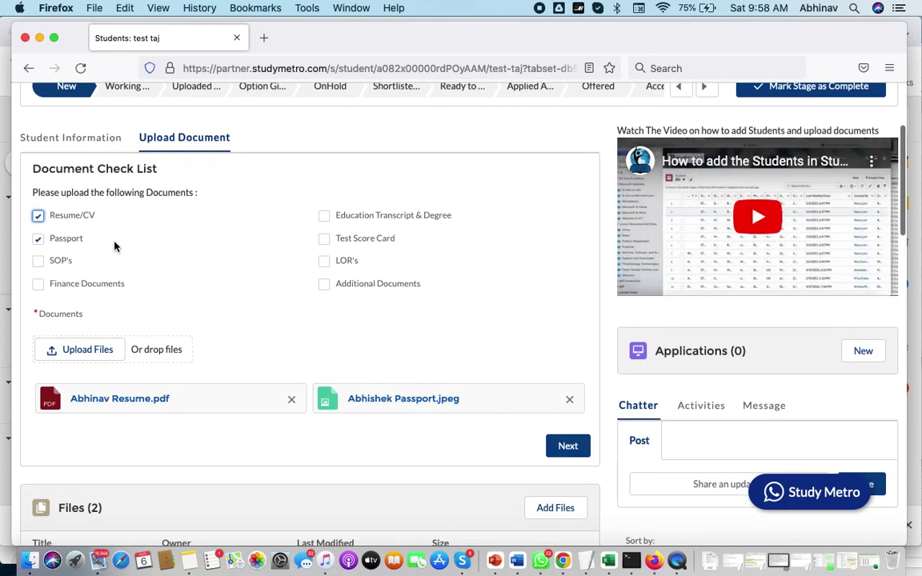
pyautogui.scroll(-5, 379, 441)
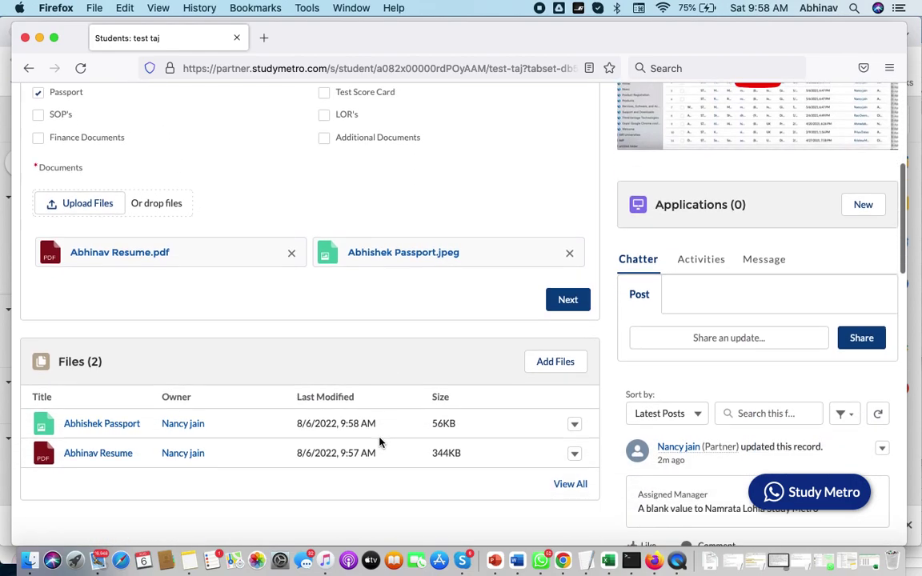
pyautogui.scroll(2, 393, 352)
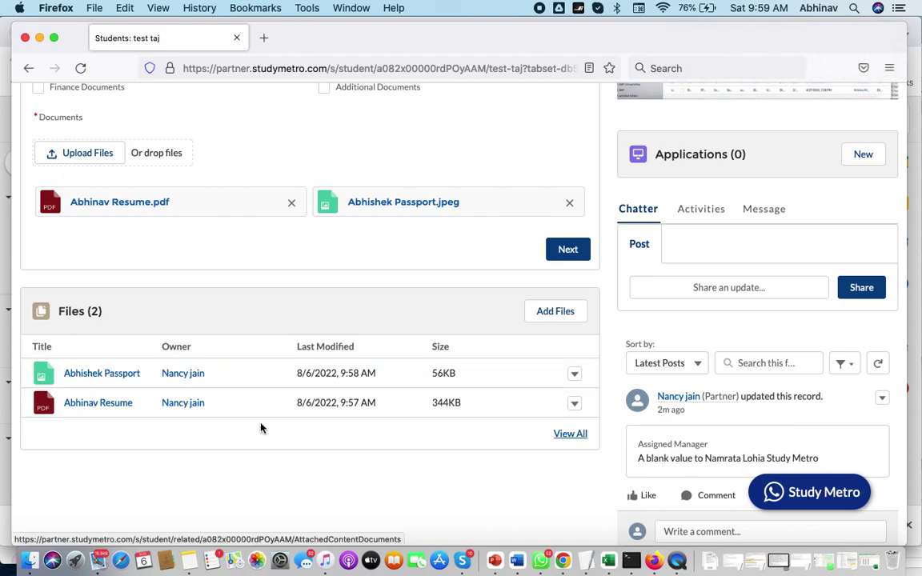
pyautogui.scroll(-10, 226, 433)
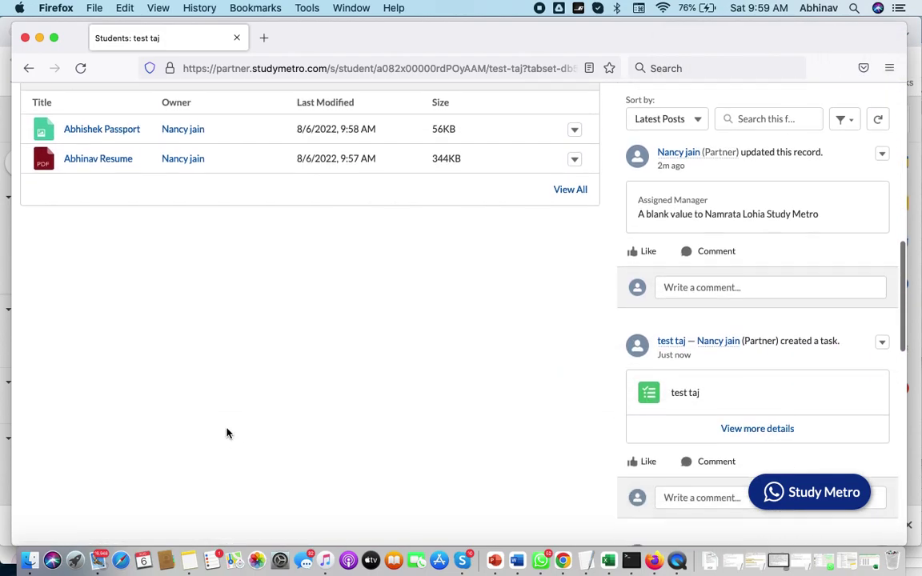
pyautogui.scroll(12, 227, 433)
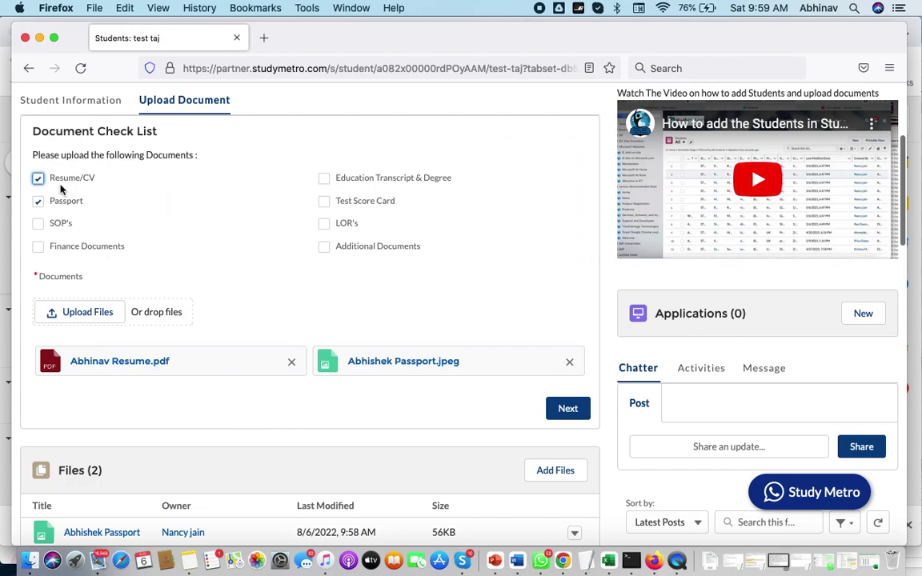
pyautogui.scroll(-10, 183, 324)
pyautogui.scroll(-5, 183, 326)
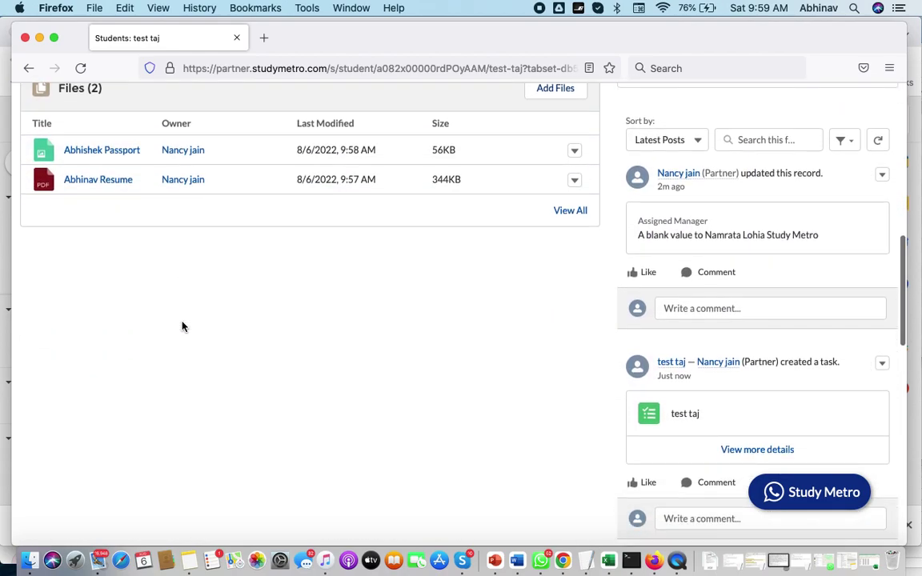
pyautogui.scroll(9, 182, 327)
pyautogui.scroll(6, 182, 326)
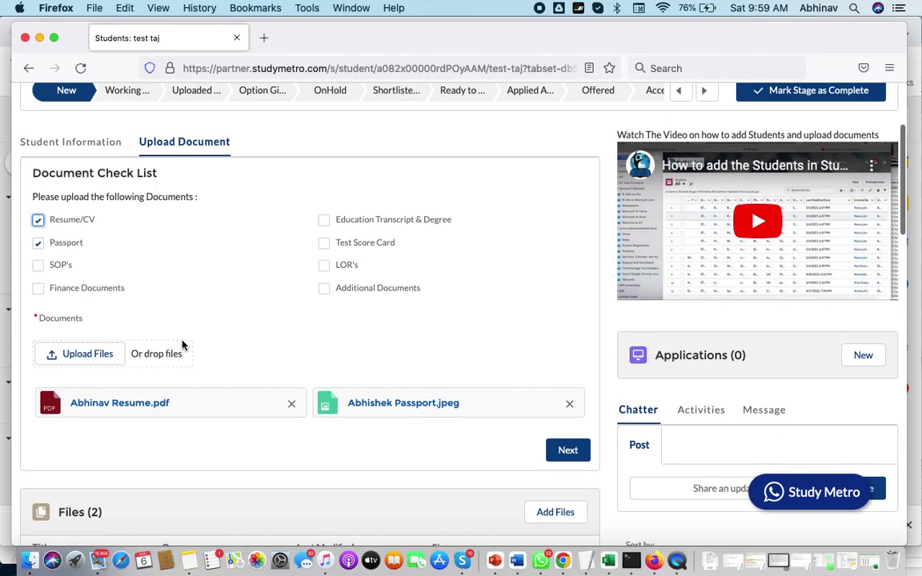
pyautogui.click(38, 265)
# Step: Search 'SOP' and upload SOP - GTE Profile (D) (2018 V3.01).docx
pyautogui.click(70, 357)
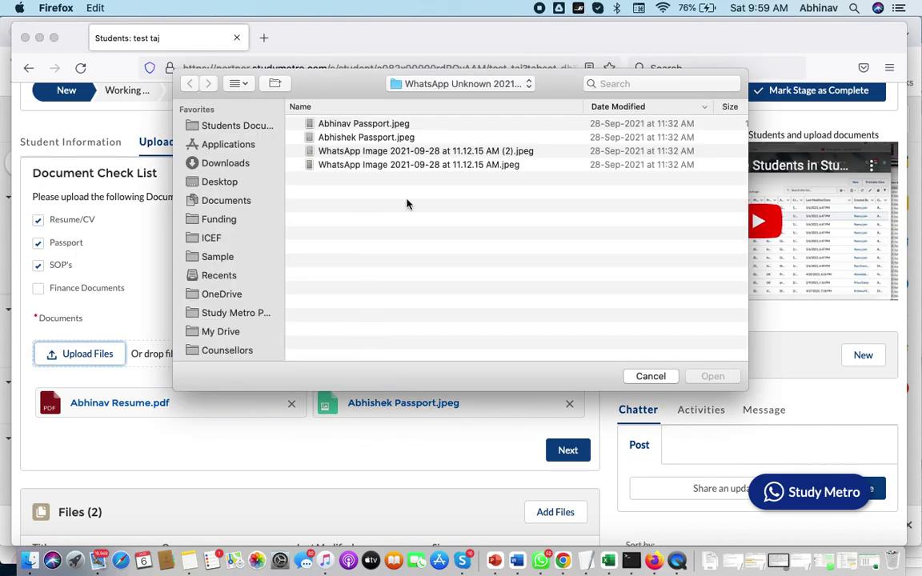
pyautogui.click(635, 85)
pyautogui.write('SO')
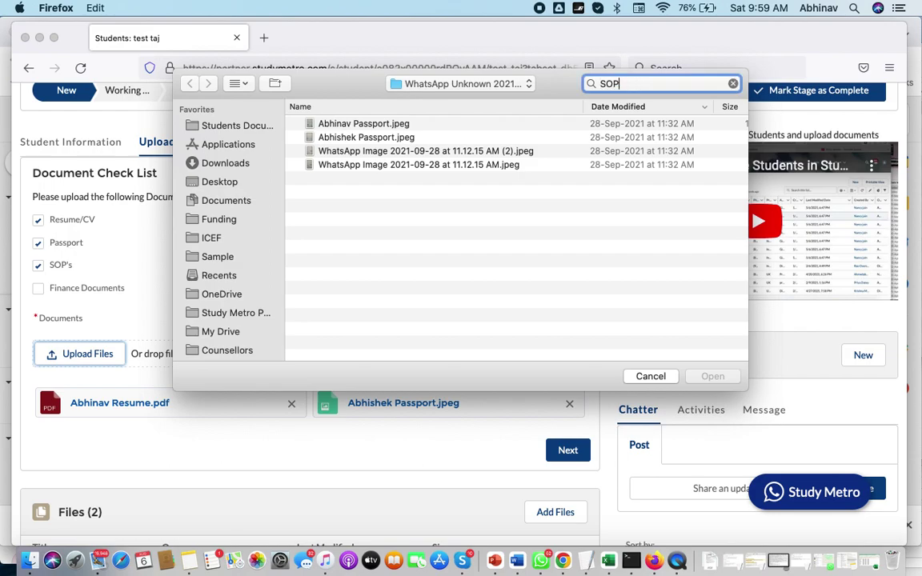
pyautogui.write('P')
pyautogui.press('Return')
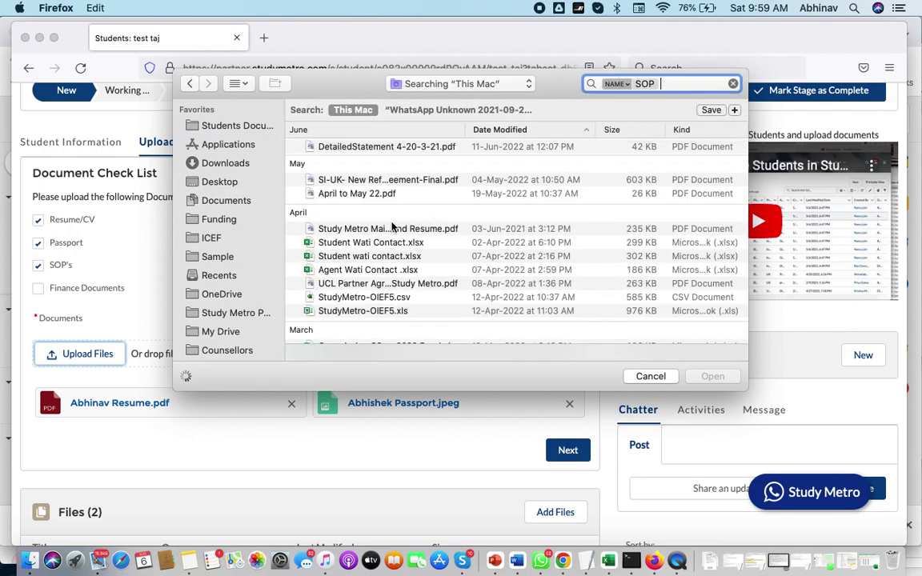
pyautogui.click(346, 181)
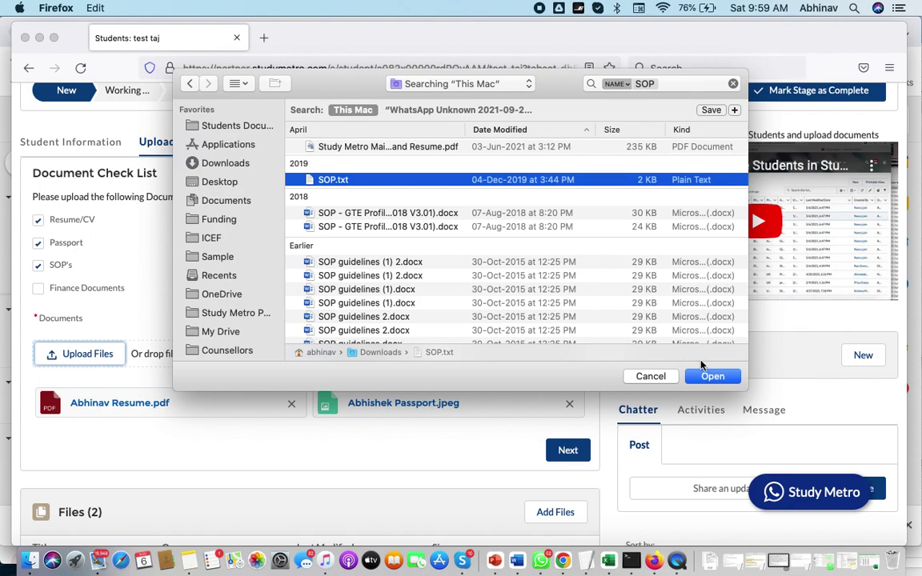
pyautogui.click(439, 215)
pyautogui.click(712, 376)
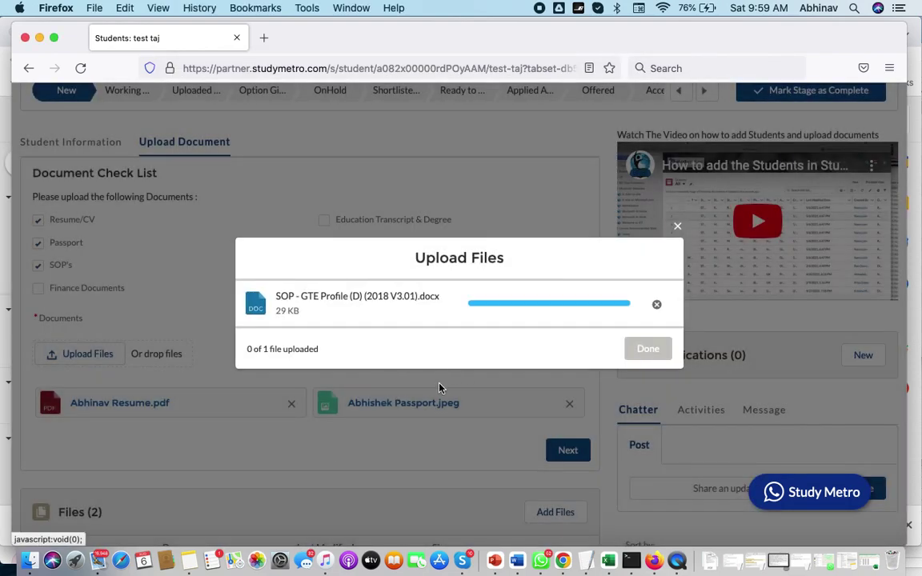
pyautogui.click(644, 350)
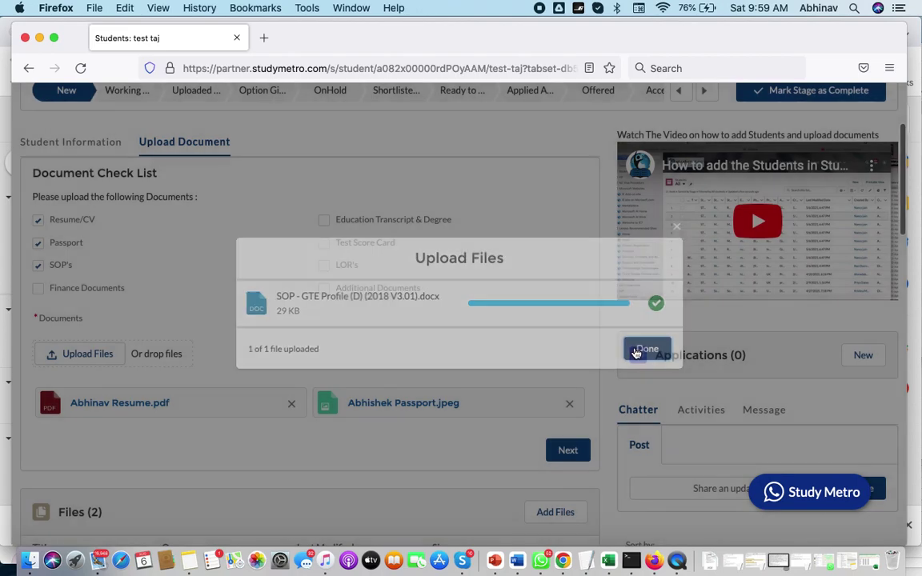
pyautogui.scroll(-3, 376, 366)
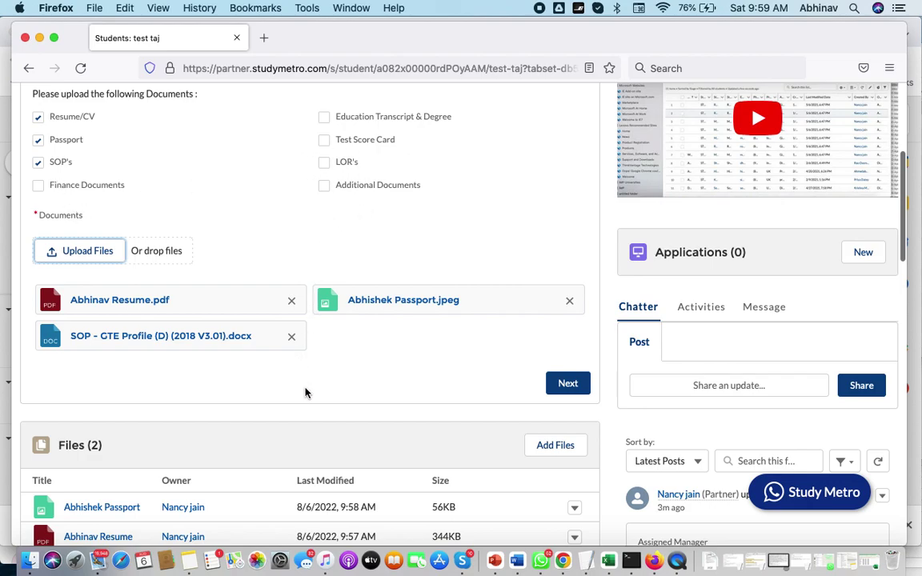
# Step: Expand the university list post in Chatter, then return to the Student Information tab
pyautogui.scroll(-2, 282, 376)
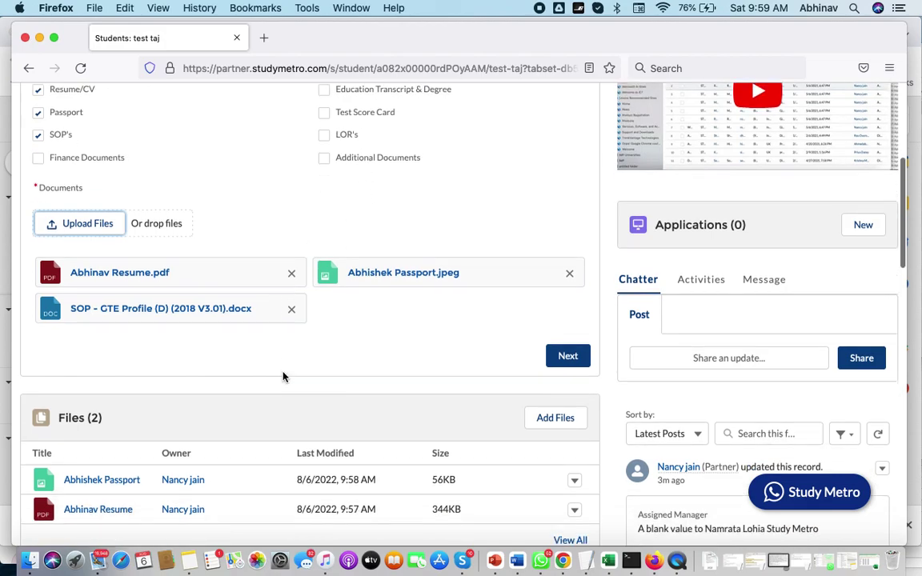
pyautogui.scroll(4, 282, 376)
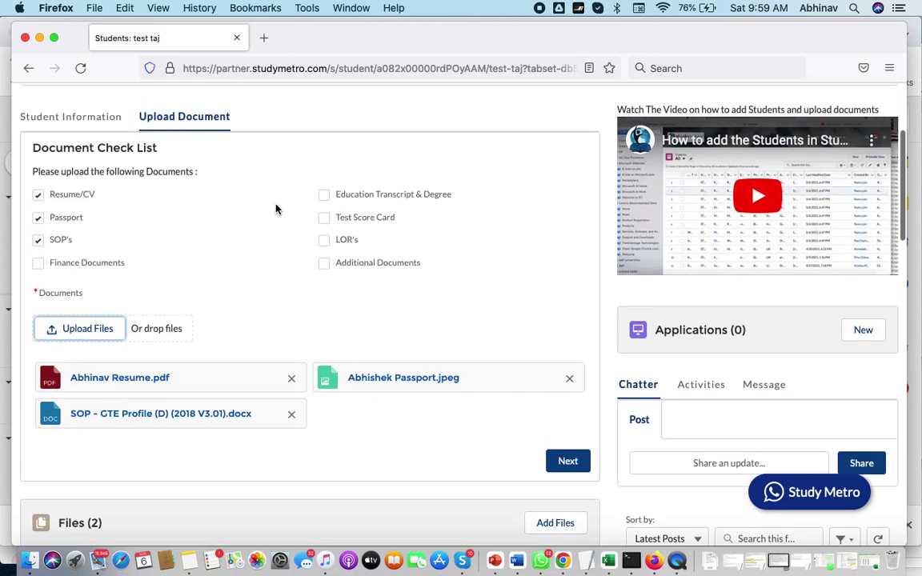
pyautogui.scroll(-5, 258, 344)
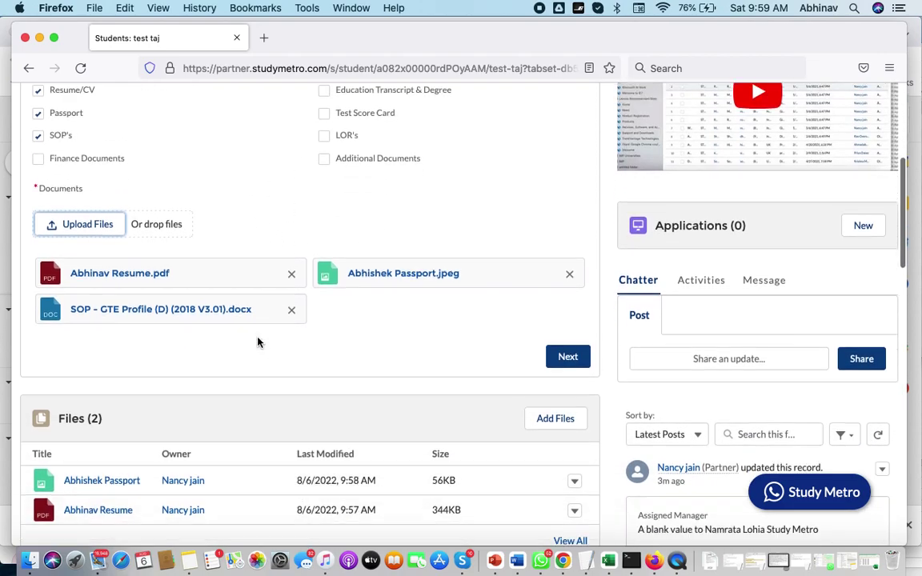
pyautogui.scroll(-5, 258, 342)
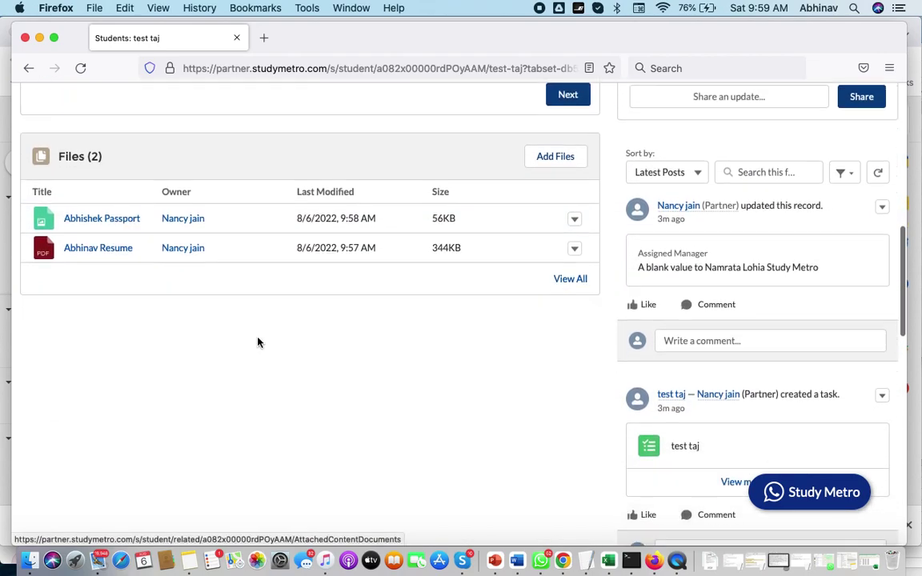
pyautogui.scroll(-8, 258, 342)
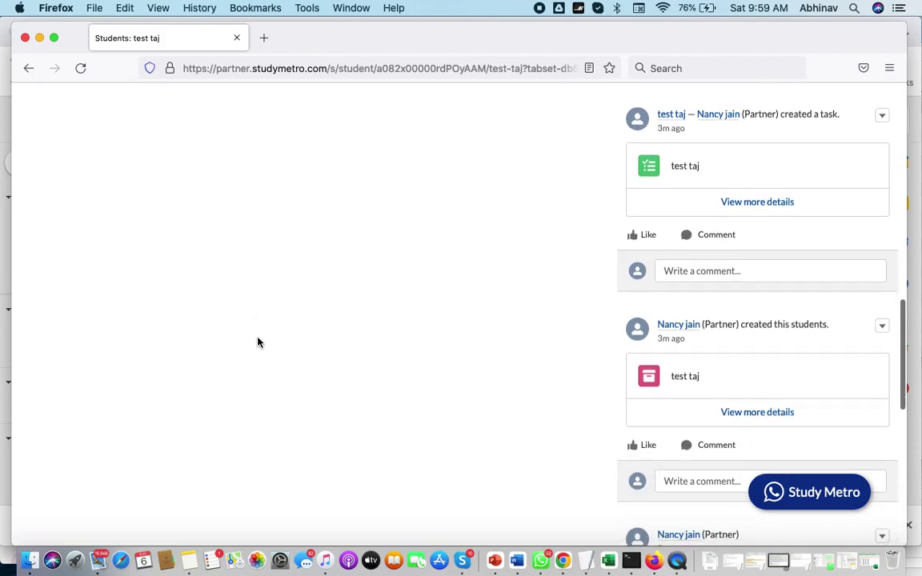
pyautogui.scroll(-5, 258, 342)
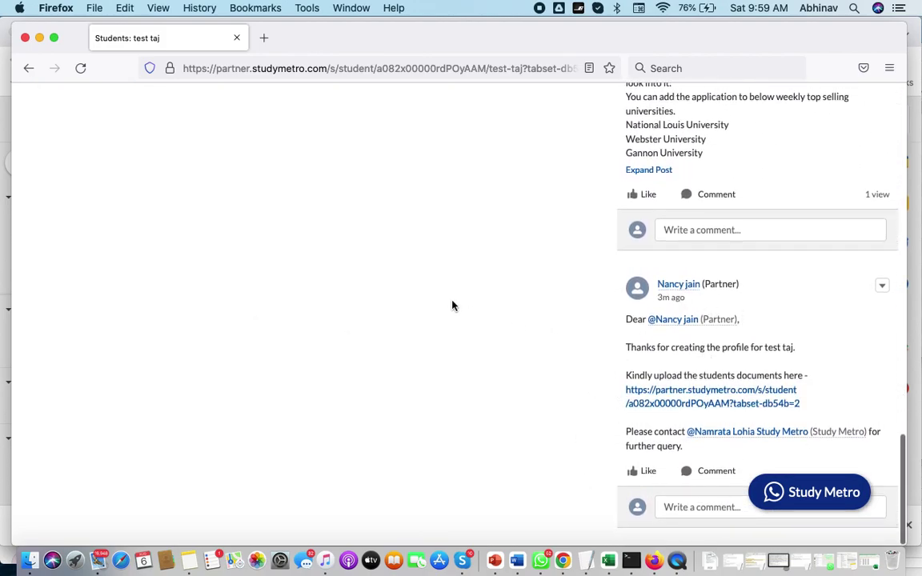
pyautogui.scroll(20, 449, 303)
pyautogui.scroll(1, 420, 292)
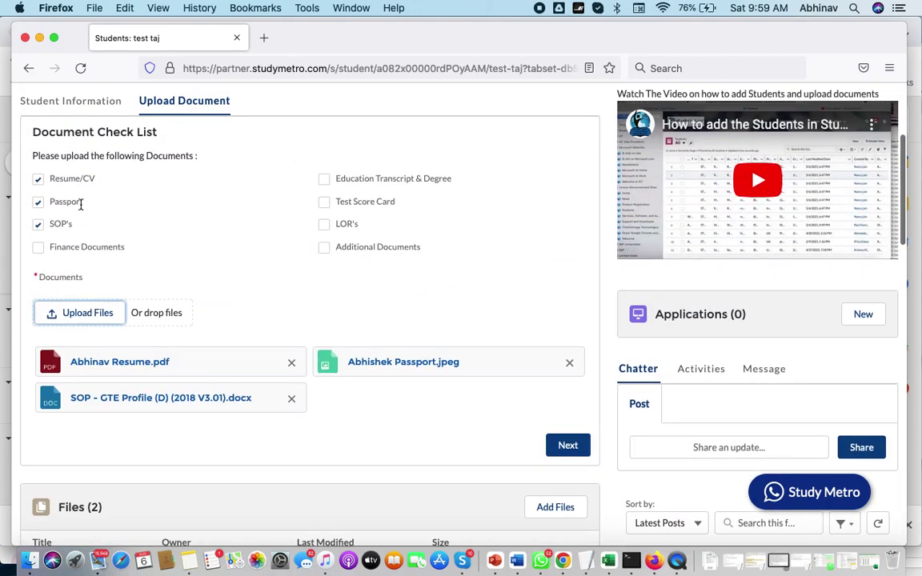
pyautogui.scroll(-15, 237, 328)
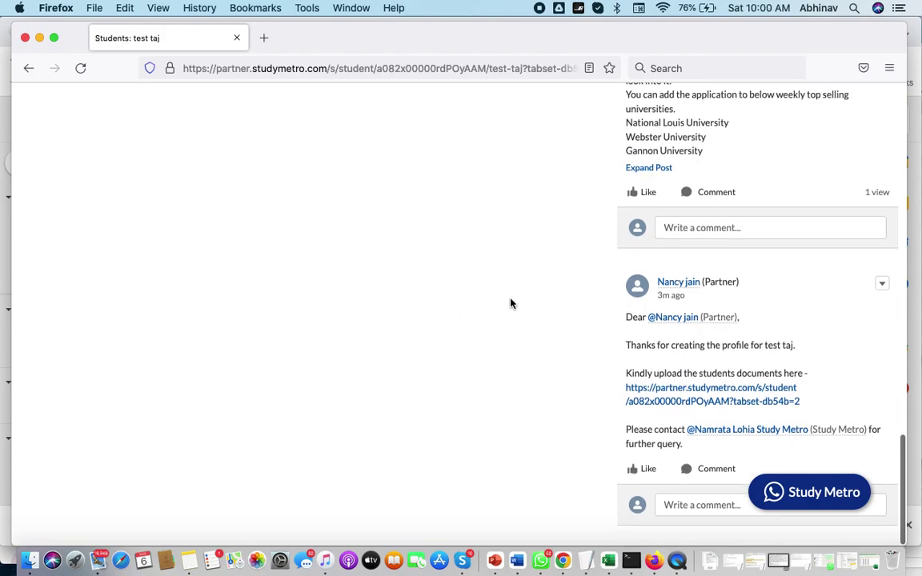
pyautogui.scroll(3, 511, 303)
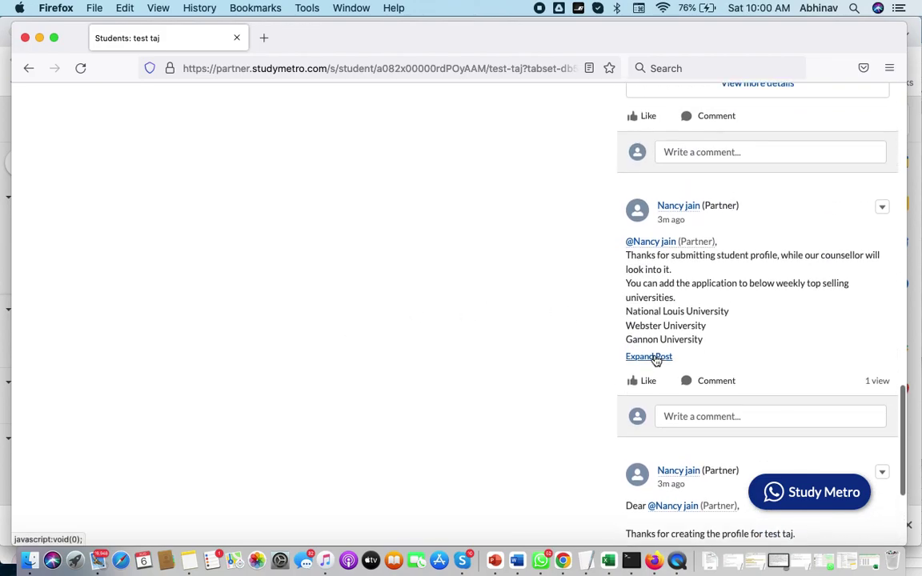
pyautogui.click(652, 357)
pyautogui.scroll(1, 693, 322)
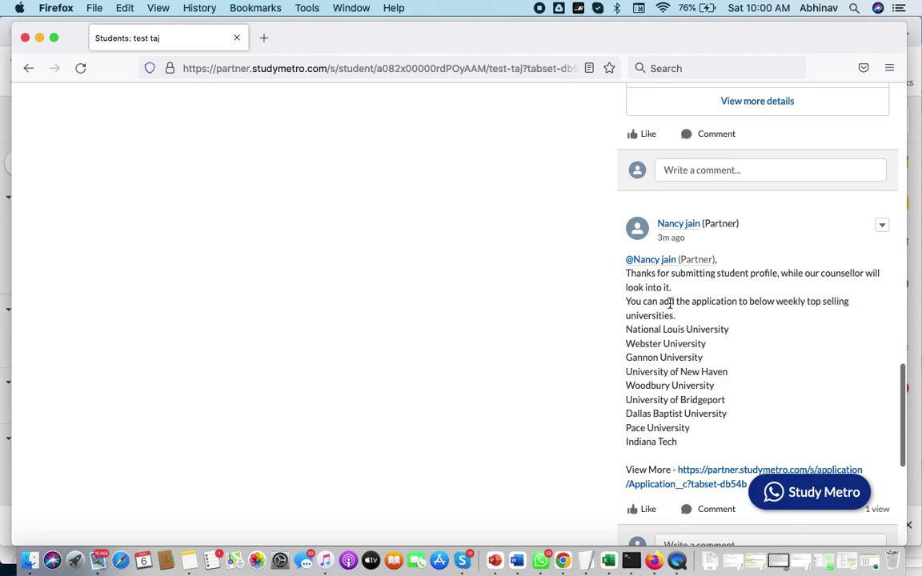
pyautogui.scroll(15, 515, 342)
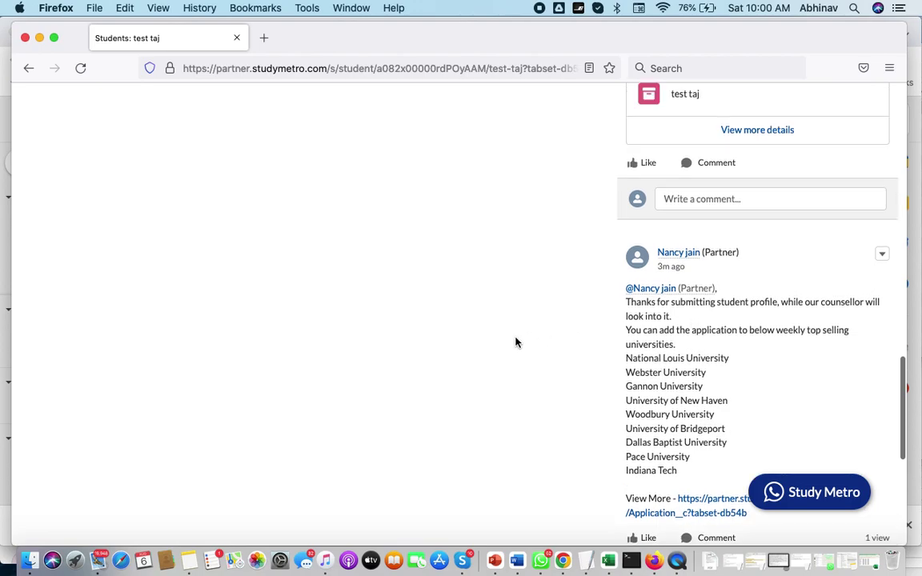
pyautogui.click(82, 289)
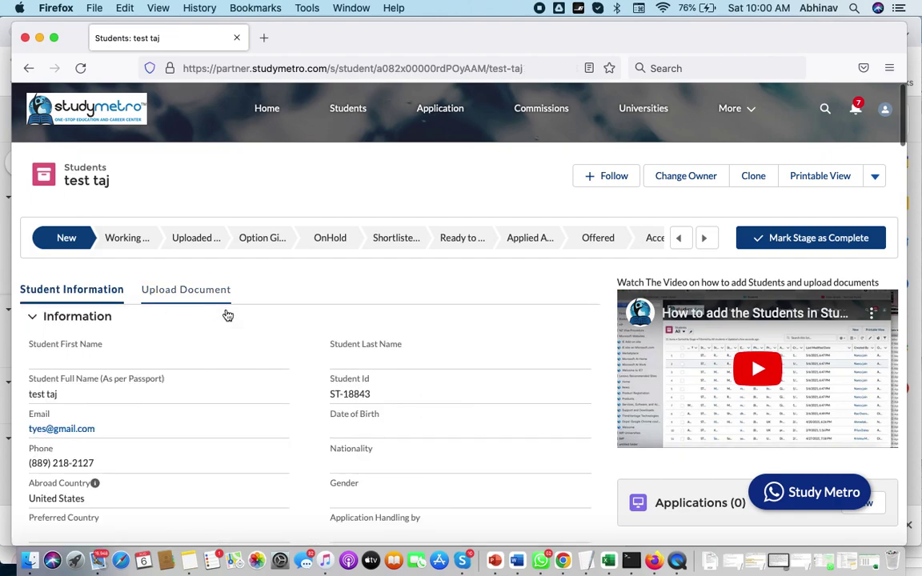
# Step: Highlight the recommended universities list in the chatter post beside the information form
pyautogui.scroll(-5, 199, 346)
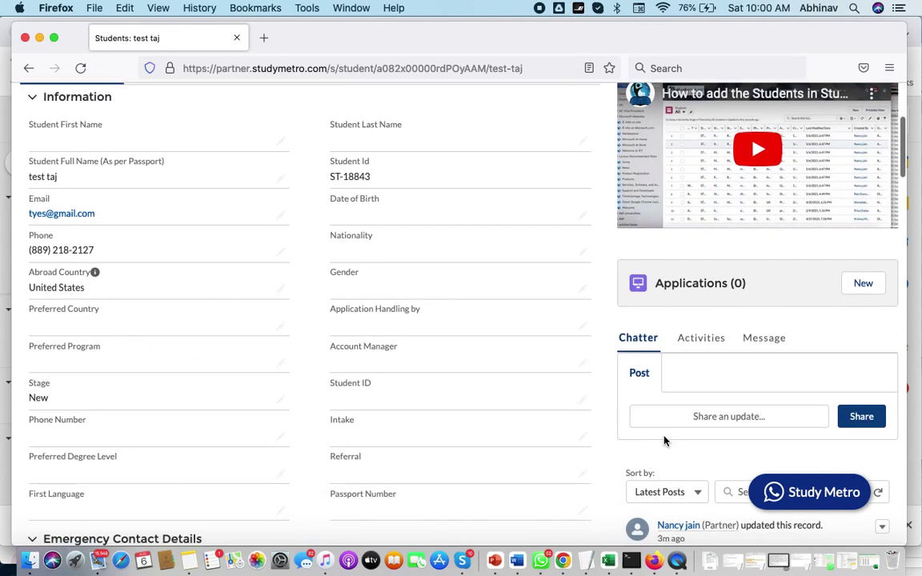
pyautogui.scroll(-10, 664, 439)
pyautogui.scroll(-3, 664, 439)
pyautogui.scroll(2, 661, 376)
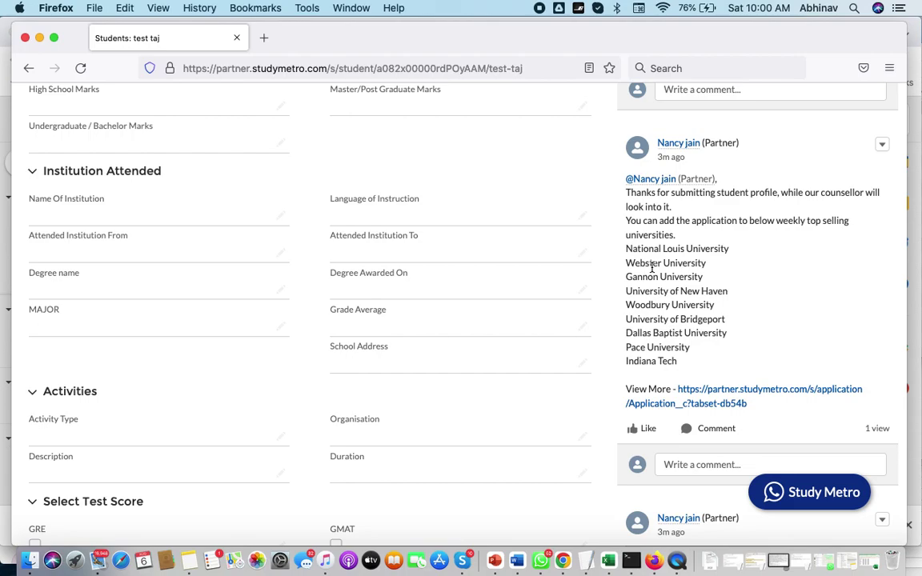
pyautogui.moveTo(671, 361); pyautogui.dragTo(628, 248)
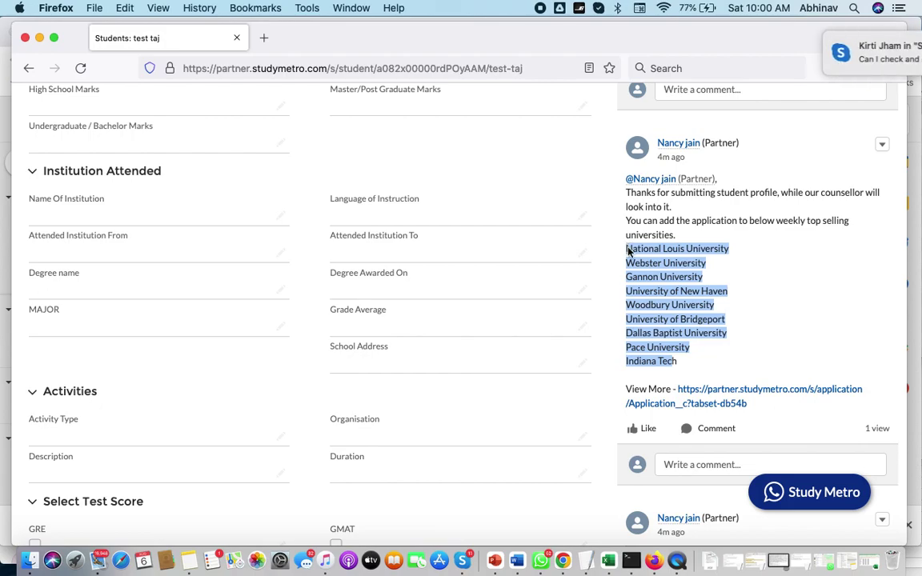
pyautogui.scroll(3, 597, 208)
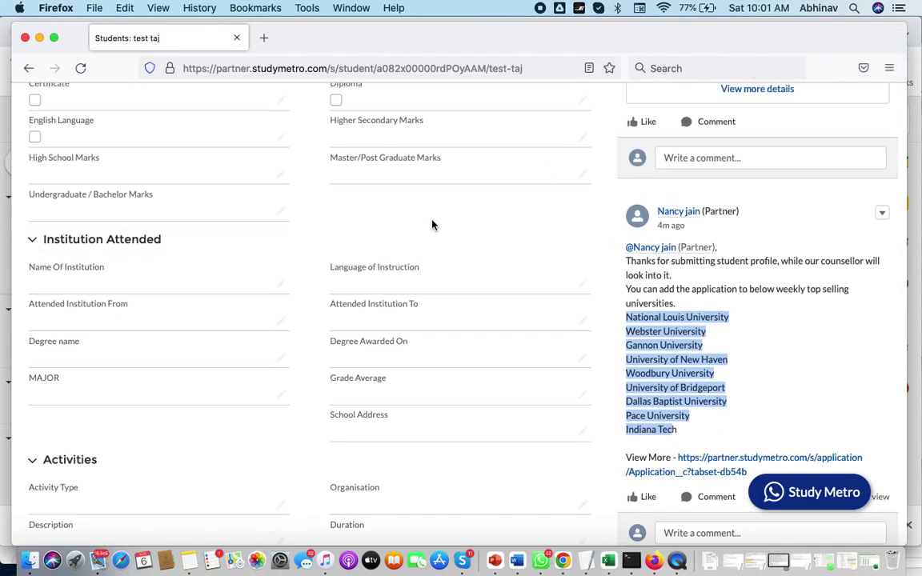
pyautogui.scroll(10, 432, 223)
pyautogui.scroll(-6, 408, 333)
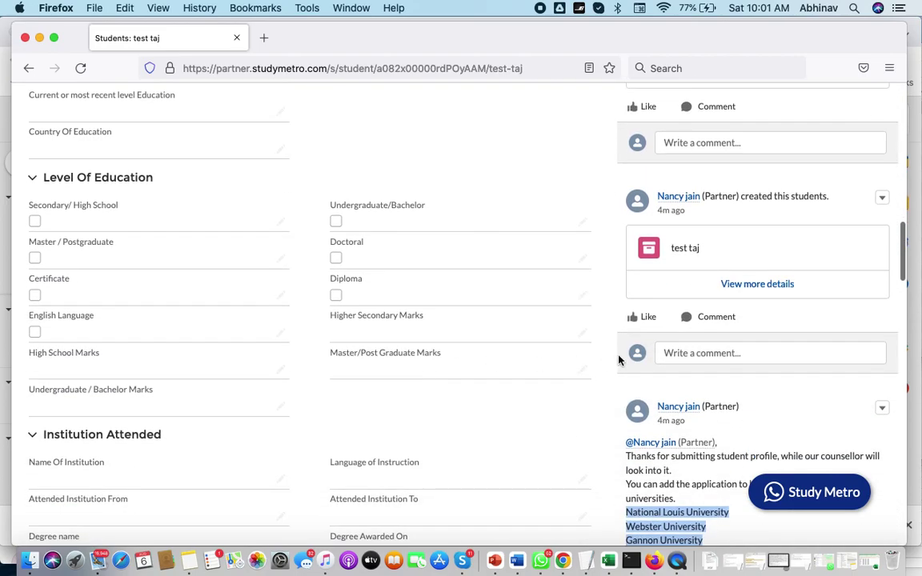
pyautogui.scroll(5, 675, 309)
pyautogui.scroll(3, 675, 309)
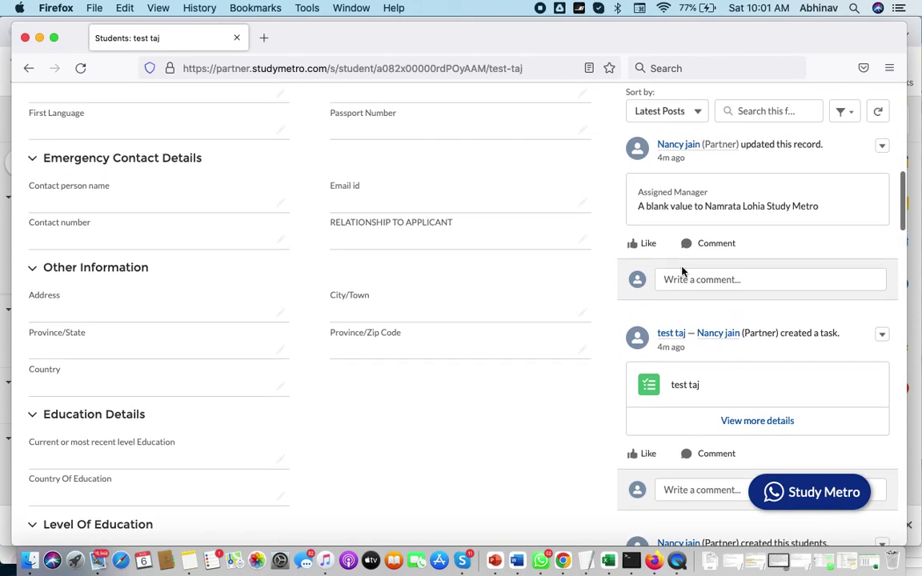
pyautogui.scroll(-10, 682, 270)
pyautogui.tripleClick(685, 270)
pyautogui.scroll(-3, 685, 270)
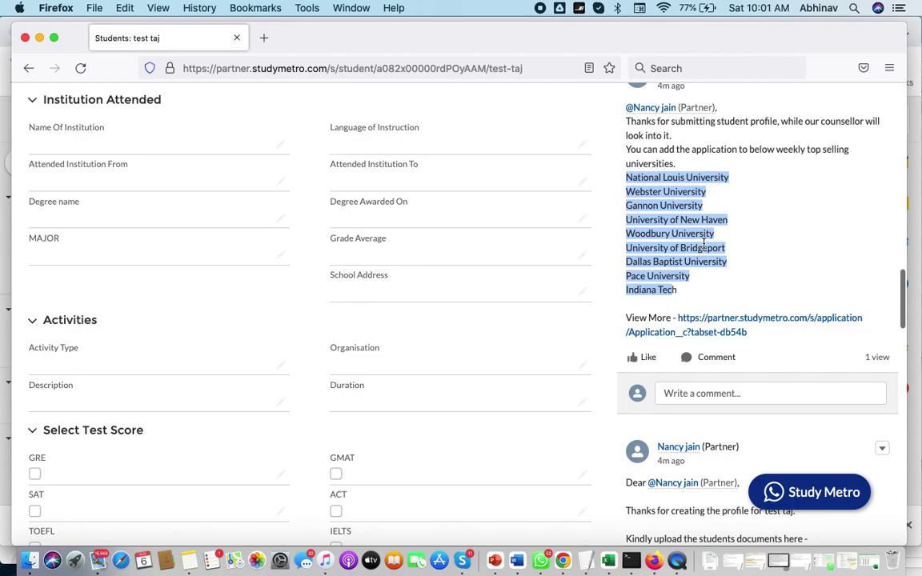
pyautogui.scroll(-4, 687, 244)
pyautogui.scroll(3, 705, 248)
pyautogui.scroll(1, 704, 248)
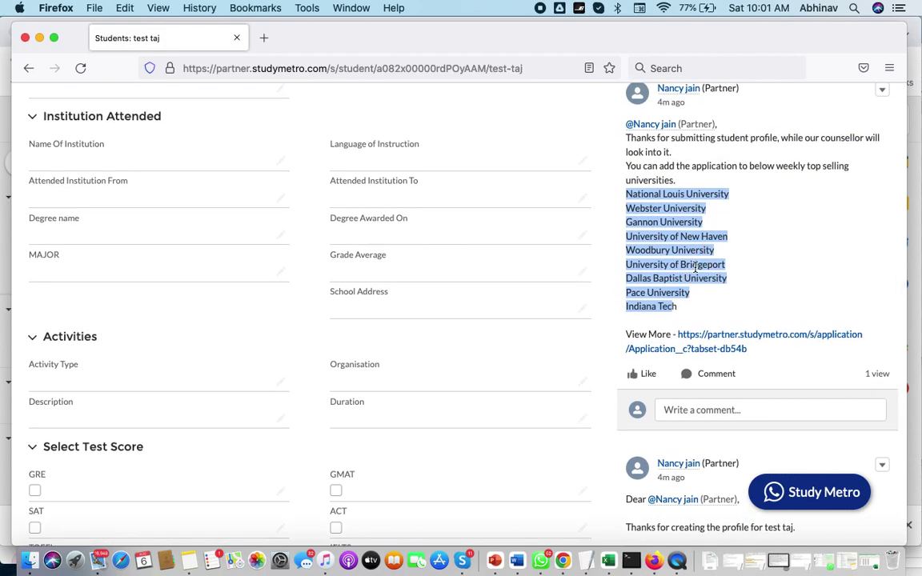
pyautogui.moveTo(693, 309); pyautogui.dragTo(658, 208)
pyautogui.scroll(3, 746, 241)
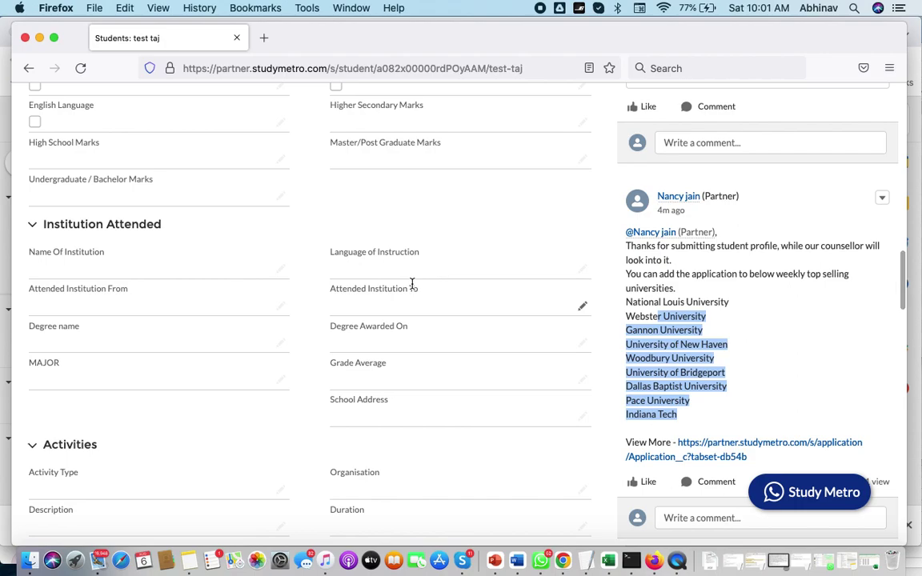
pyautogui.scroll(10, 755, 370)
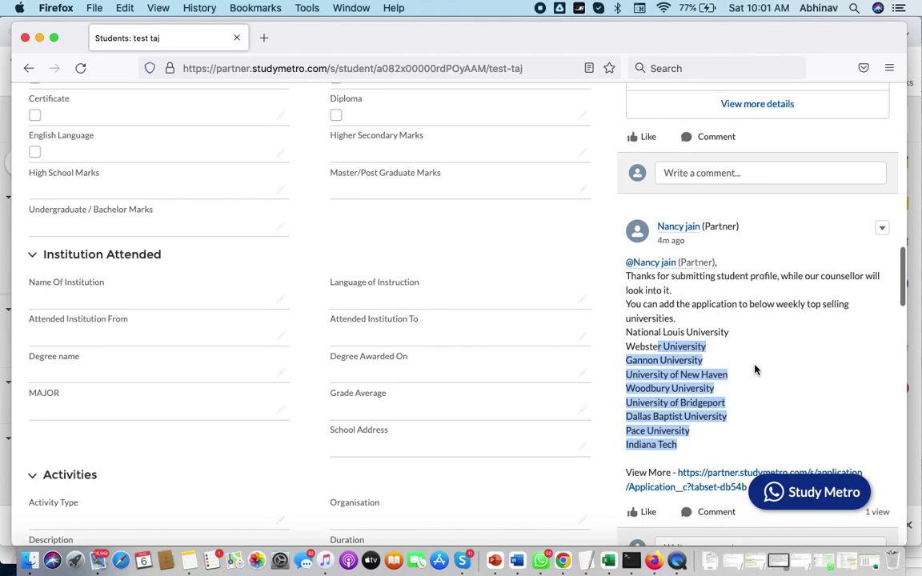
pyautogui.scroll(3, 755, 370)
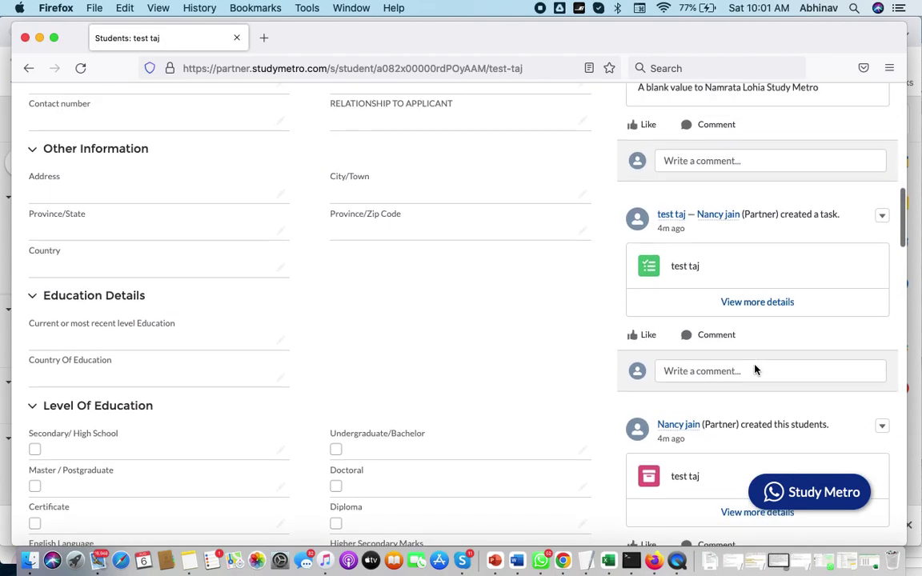
pyautogui.scroll(-9, 755, 366)
pyautogui.scroll(-11, 755, 366)
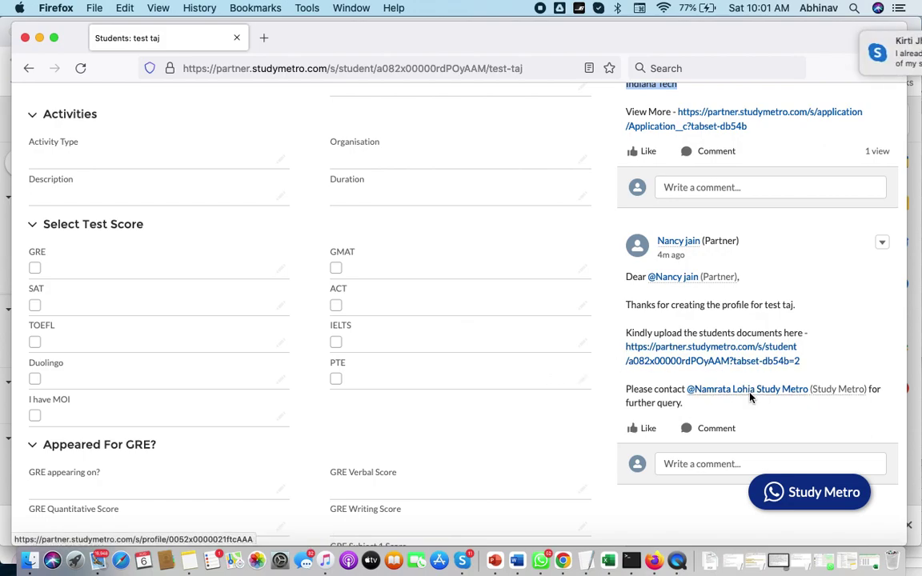
pyautogui.moveTo(714, 400)
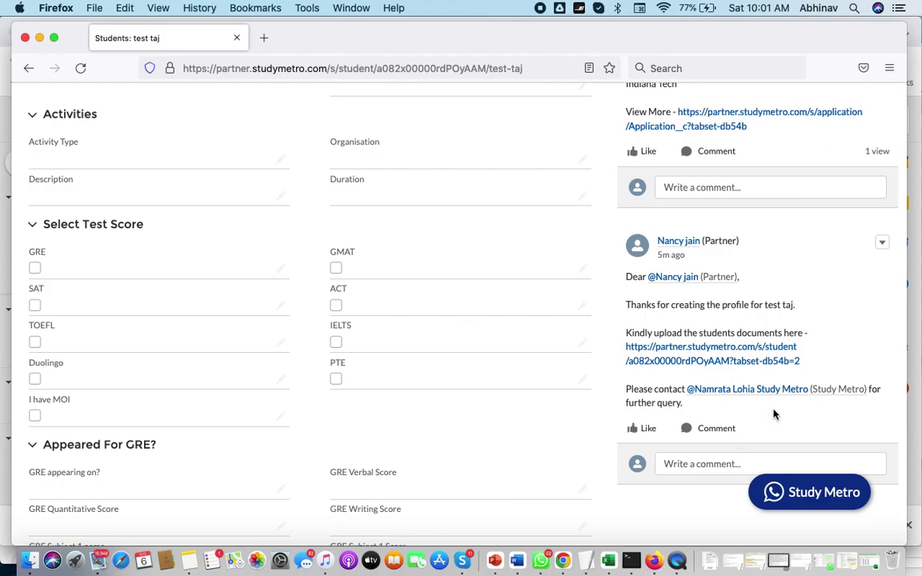
# Step: Draft a reply under the document-upload post that @-mentions the Study Metro manager
pyautogui.click(681, 464)
pyautogui.scroll(-2, 682, 464)
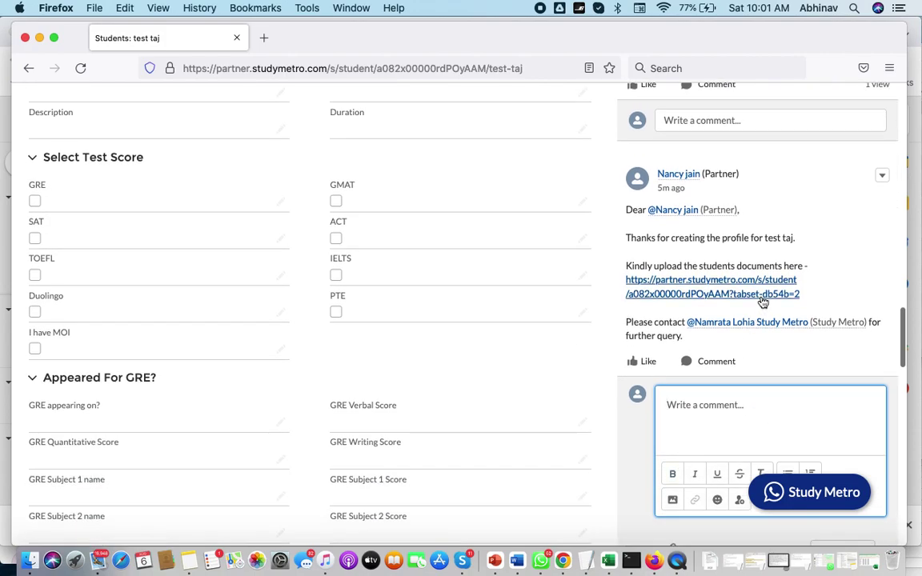
pyautogui.click(696, 404)
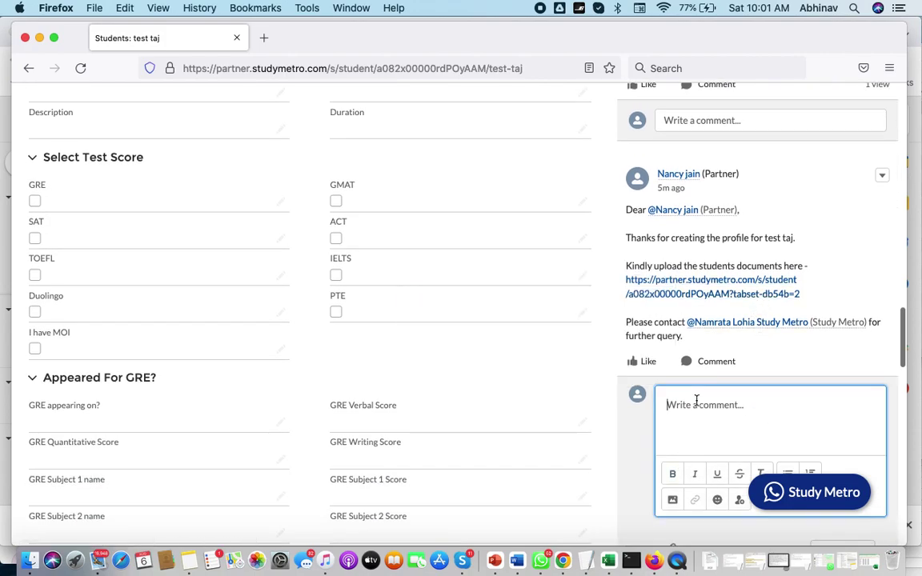
pyautogui.write('@nam')
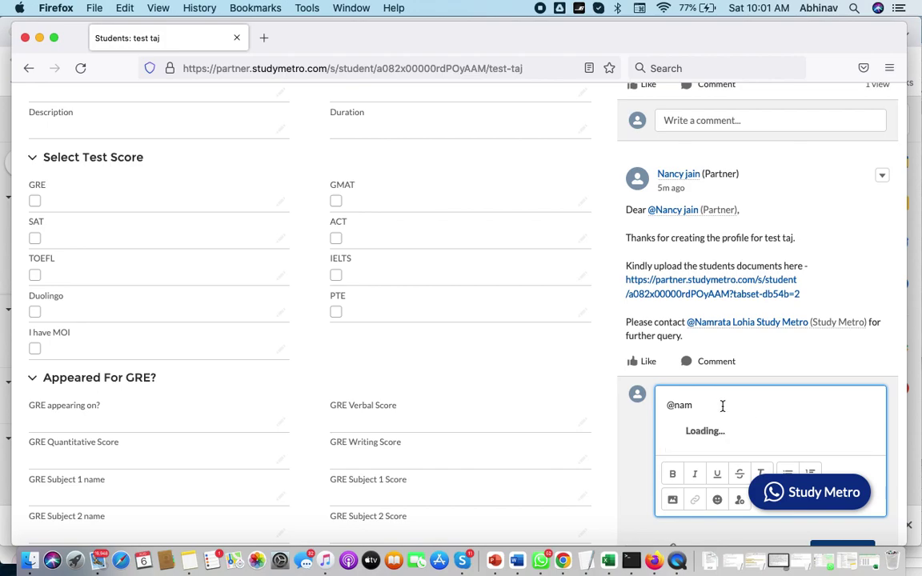
pyautogui.click(735, 436)
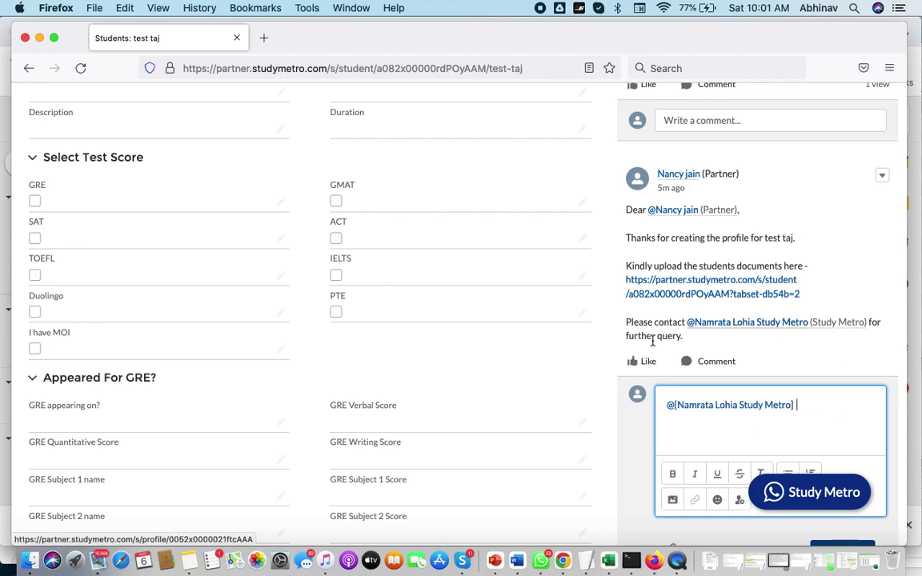
# Step: Open the test taj task from the Chatter feed
pyautogui.scroll(-5, 606, 320)
pyautogui.scroll(15, 606, 320)
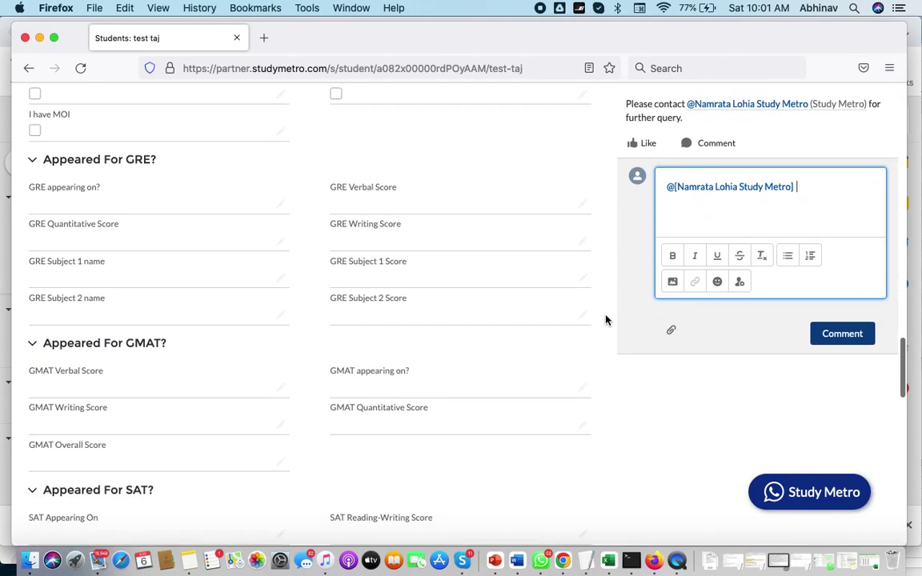
pyautogui.scroll(-6, 606, 321)
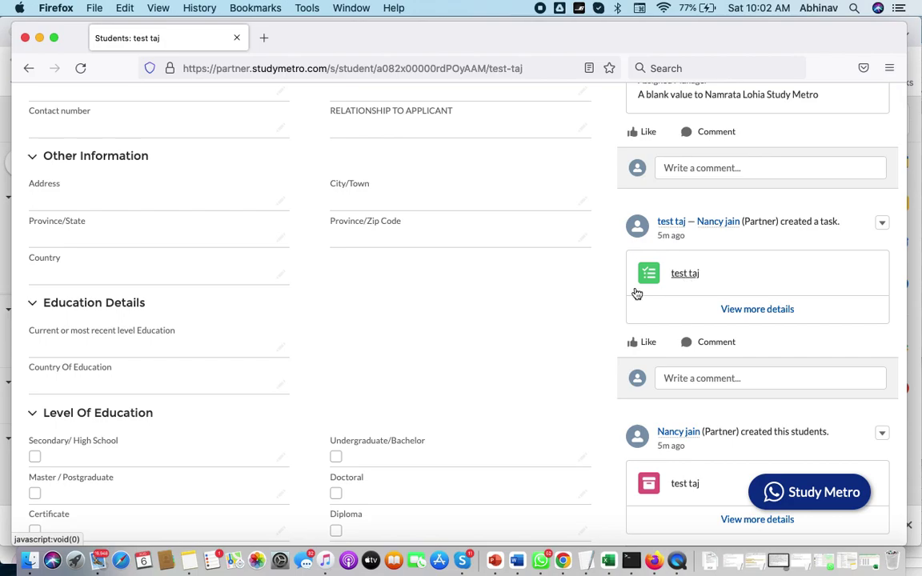
pyautogui.click(684, 277)
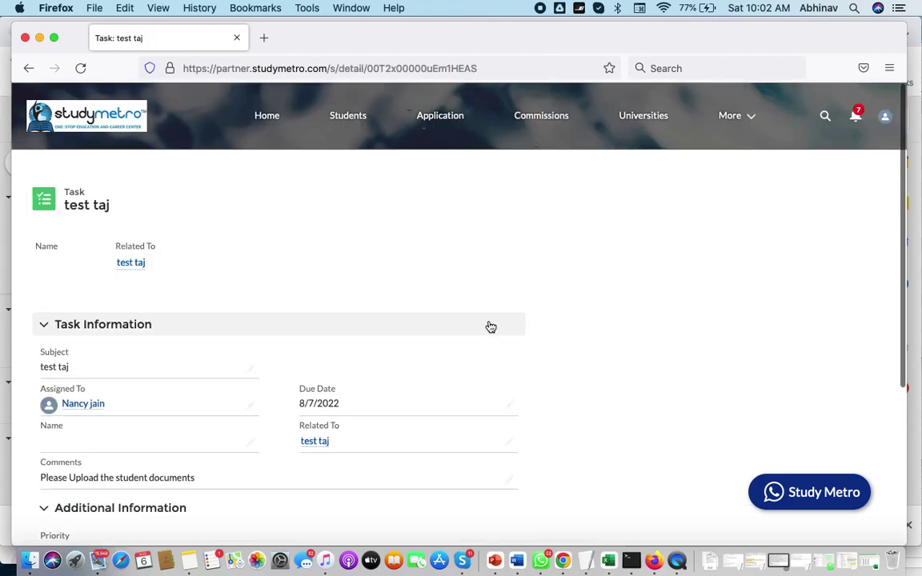
# Step: Review the test taj task page, due 8/7/2022, with its upload-documents comment and Open status
pyautogui.scroll(-1, 375, 389)
pyautogui.scroll(-2, 226, 365)
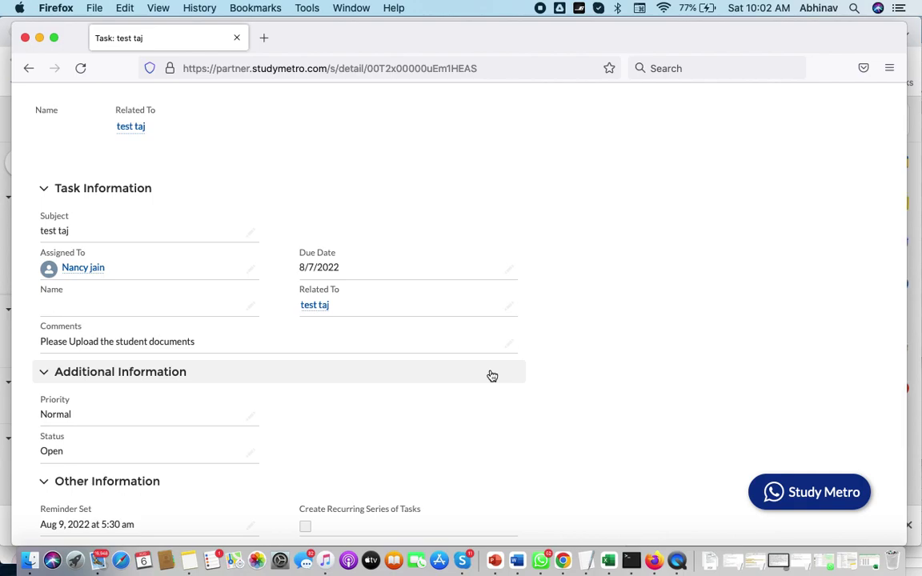
pyautogui.scroll(3, 491, 375)
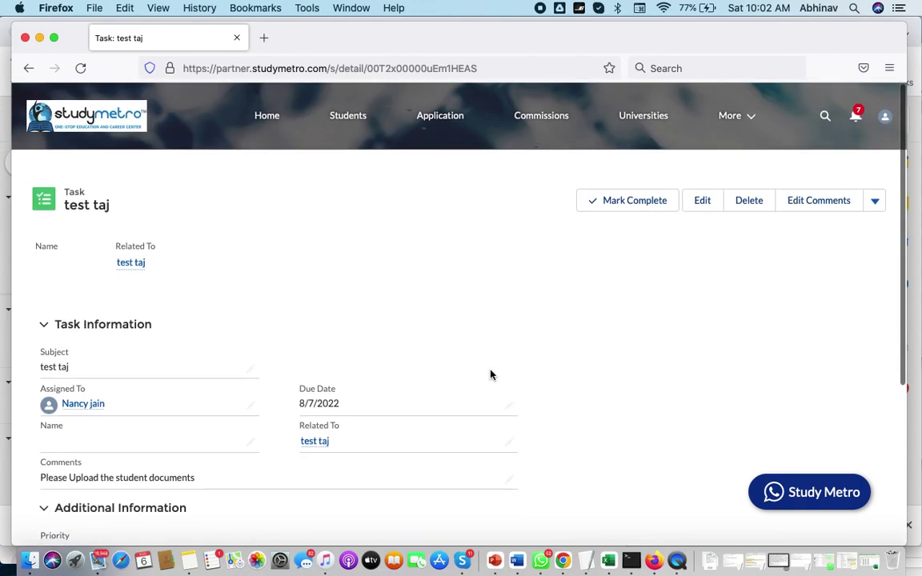
pyautogui.scroll(-2, 491, 375)
pyautogui.scroll(-1, 492, 375)
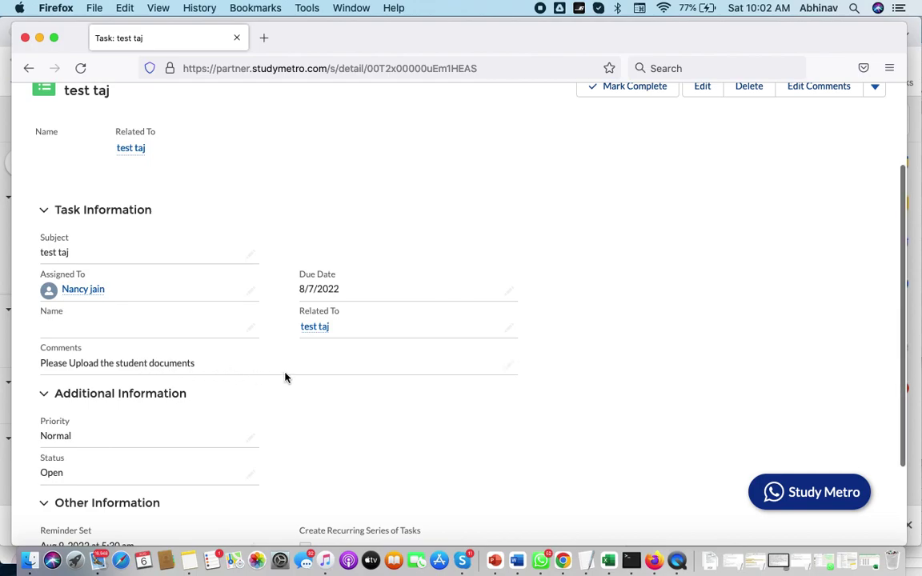
pyautogui.scroll(3, 284, 376)
pyautogui.scroll(-2, 286, 373)
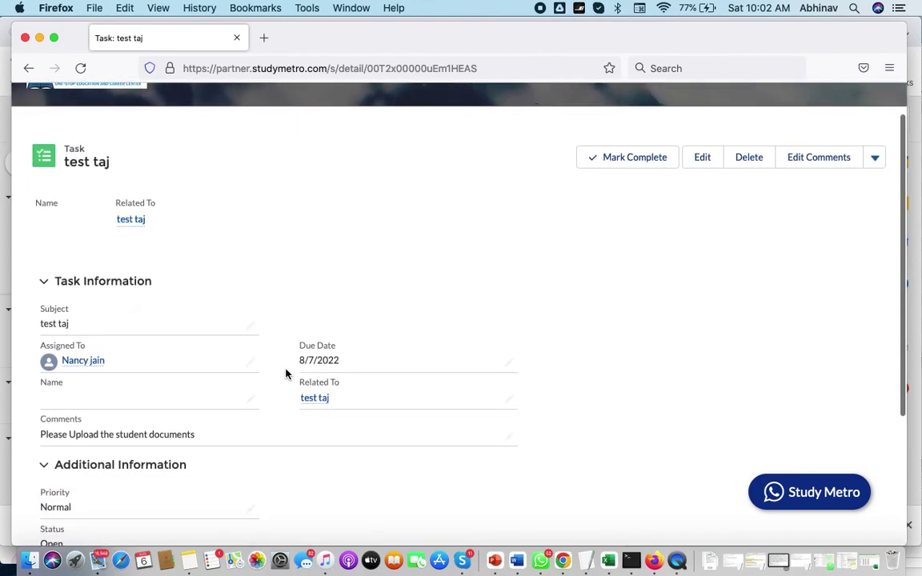
pyautogui.scroll(-2, 256, 450)
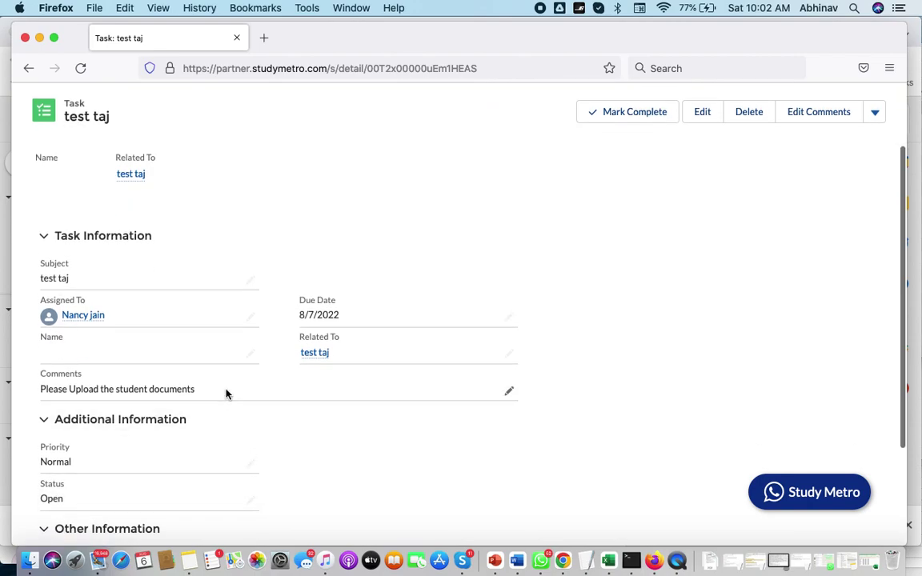
pyautogui.scroll(-5, 270, 422)
pyautogui.scroll(8, 270, 423)
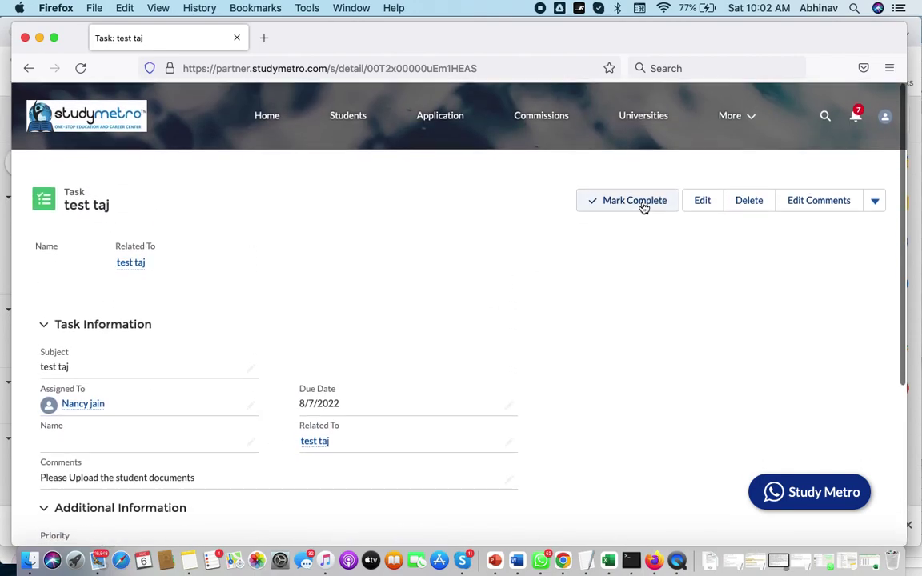
# Step: Mark the test taj task Complete and check that its status shows Completed
pyautogui.click(643, 206)
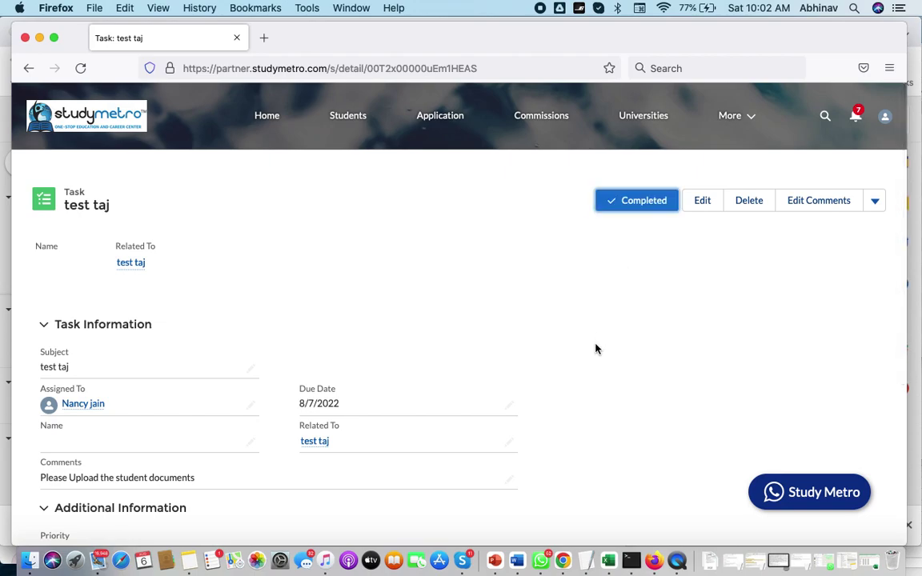
pyautogui.scroll(-5, 595, 349)
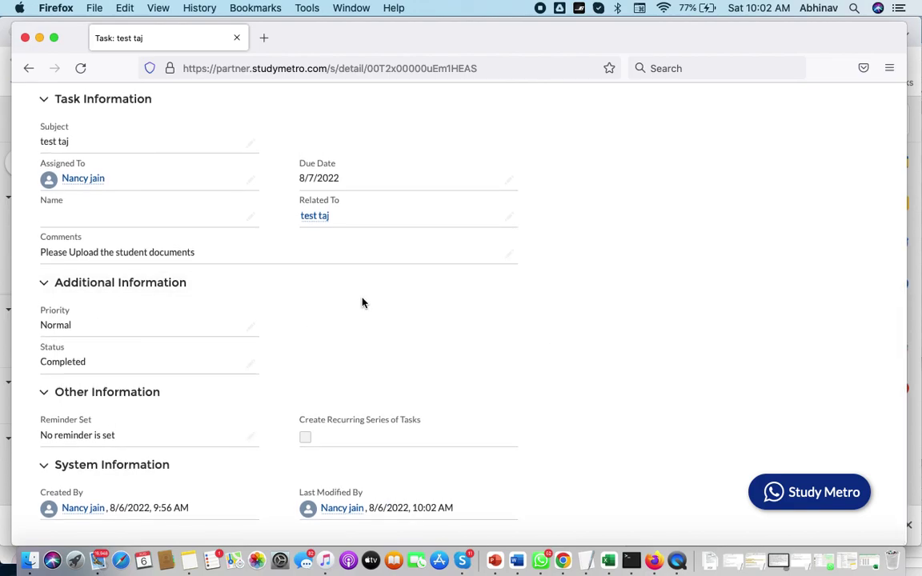
pyautogui.scroll(5, 362, 303)
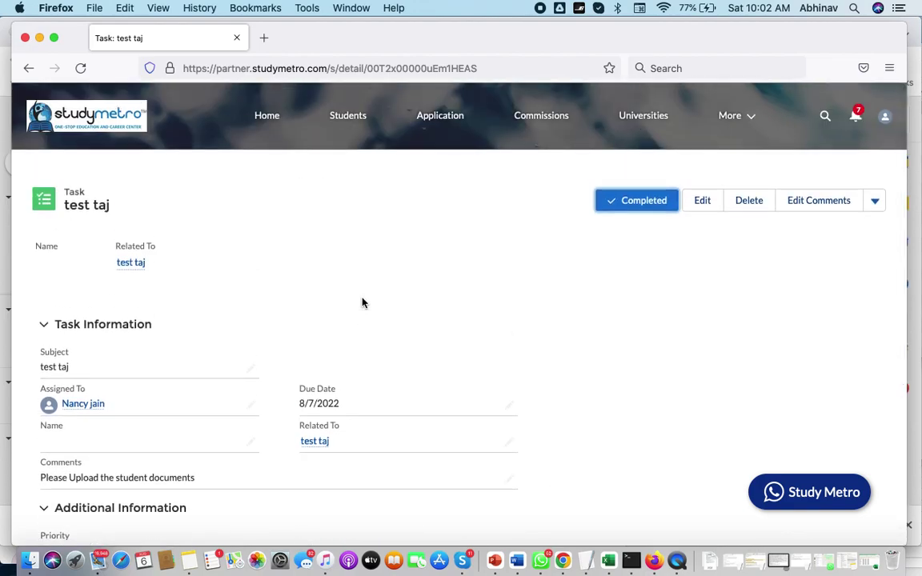